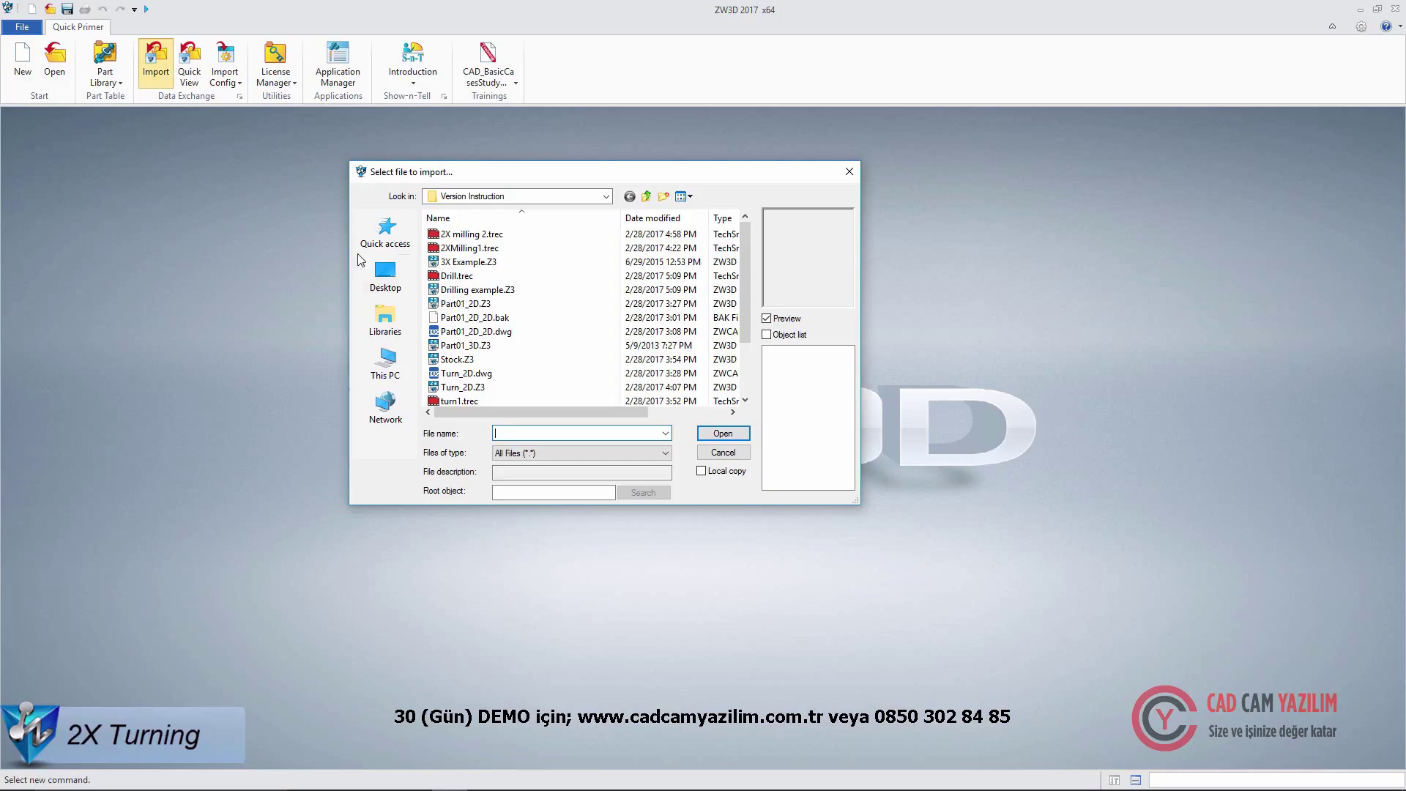
Import Turn_2D.dwg and create a CAM plan for the profile drawing with the [Default] template.
left_click(466, 373)
left_click(722, 433)
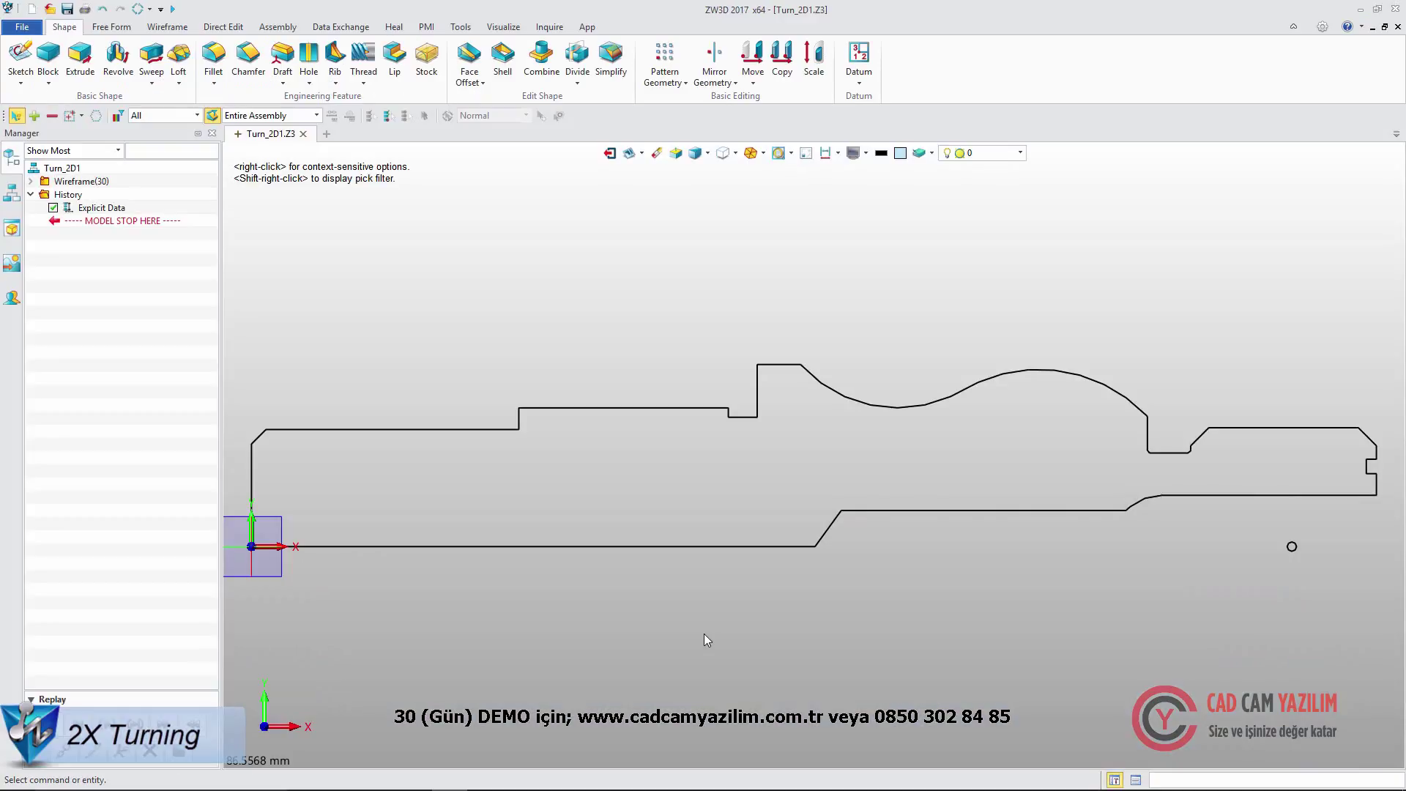
right_click(704, 634)
left_click(737, 607)
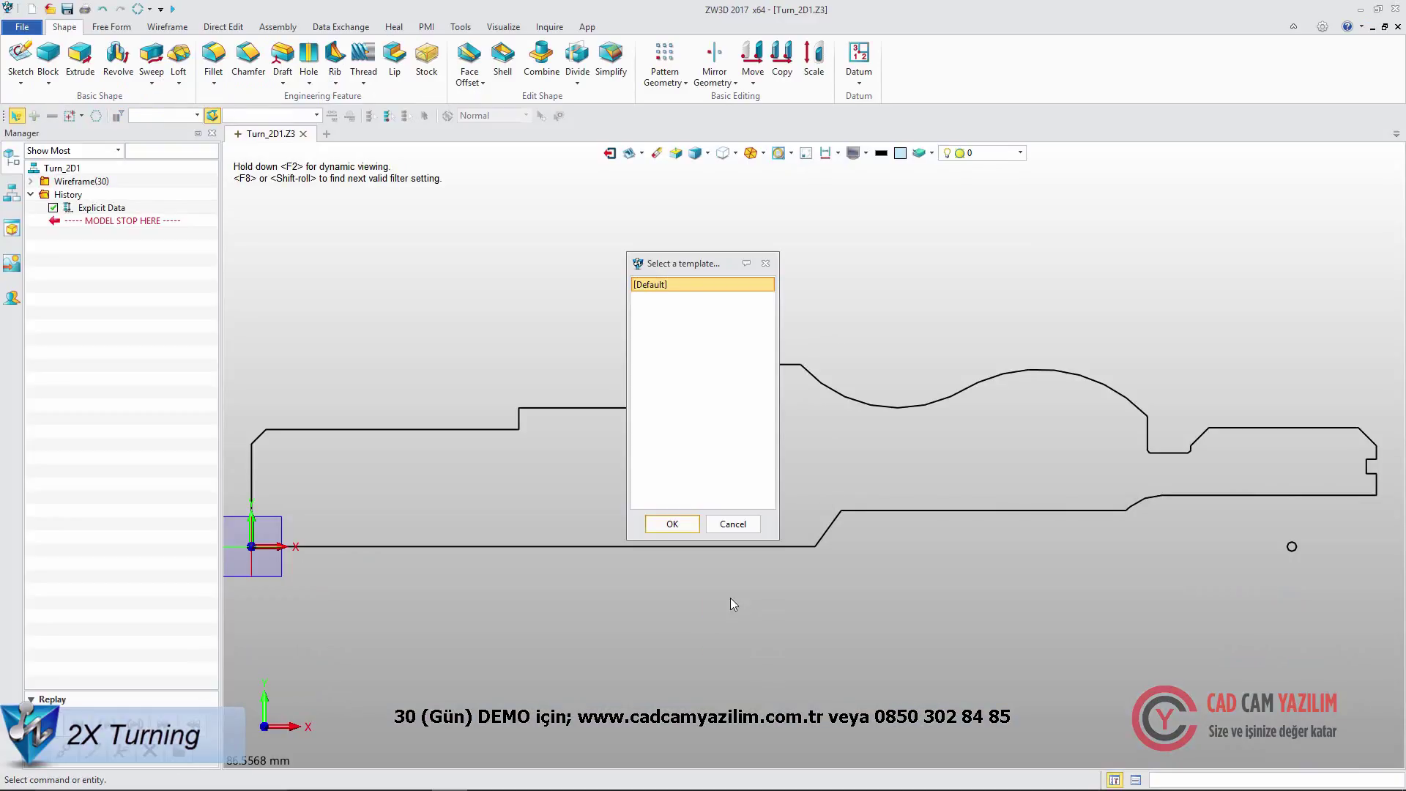
left_click(671, 525)
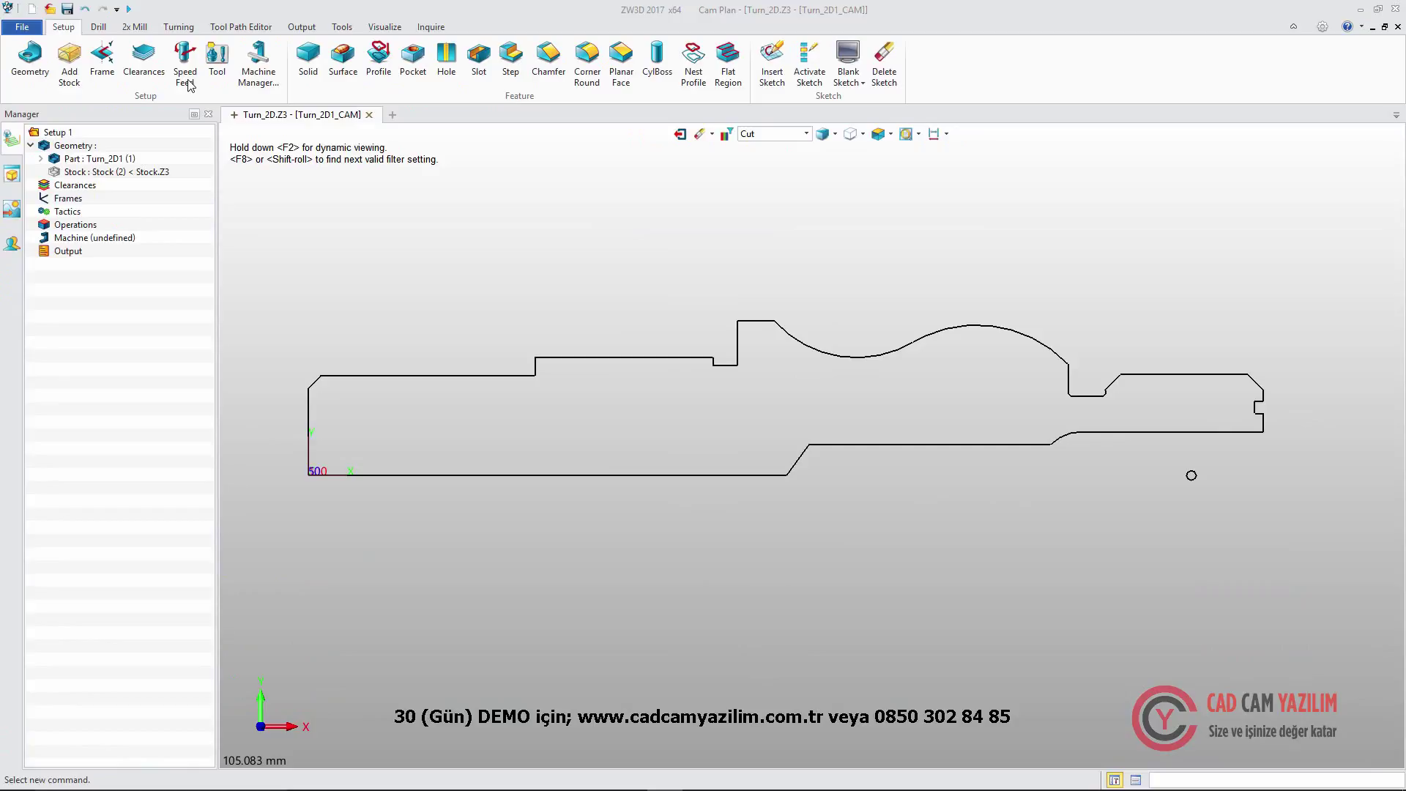
Add a rough turning operation that uses profile 1 of the Turn_2D1 part as its feature.
left_click(177, 26)
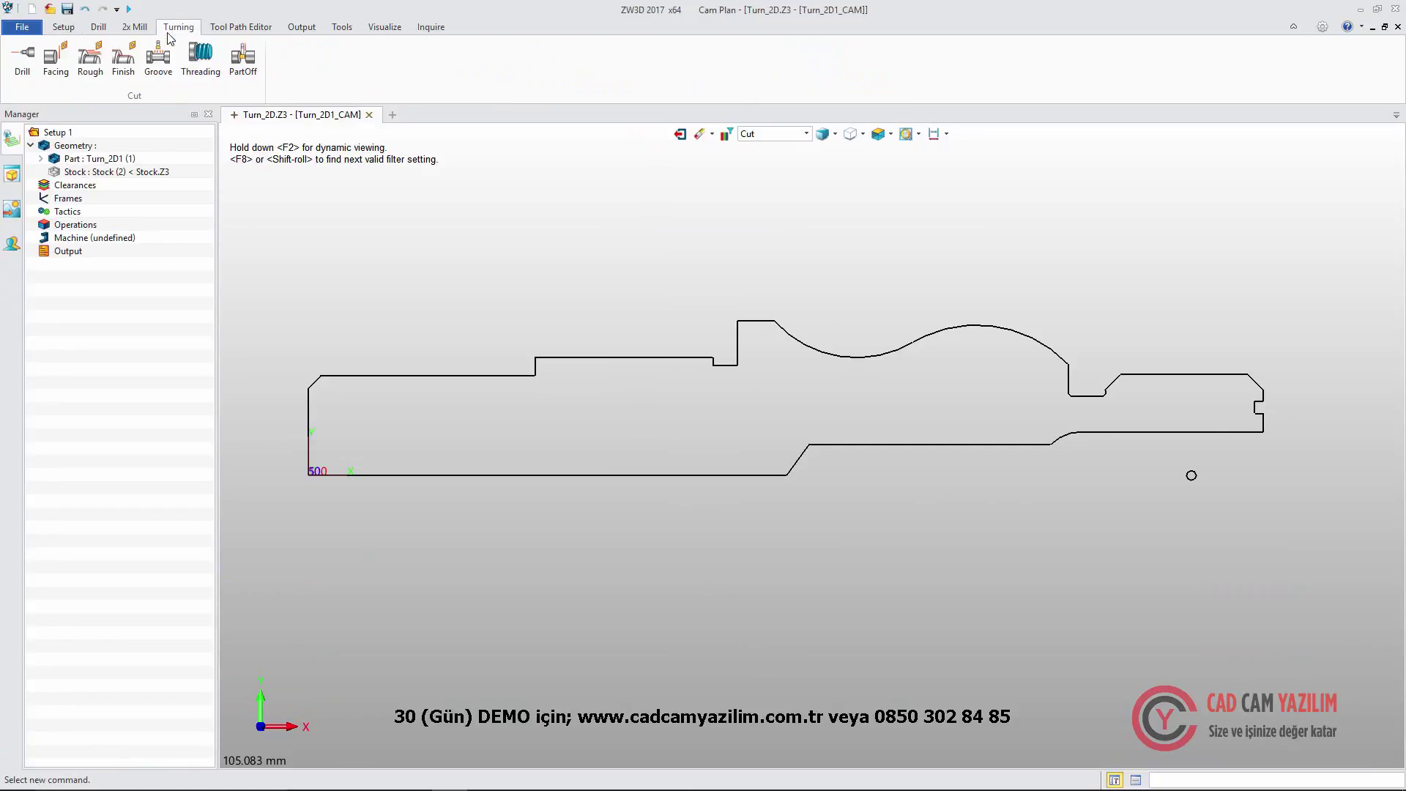
left_click(90, 60)
left_click(276, 185)
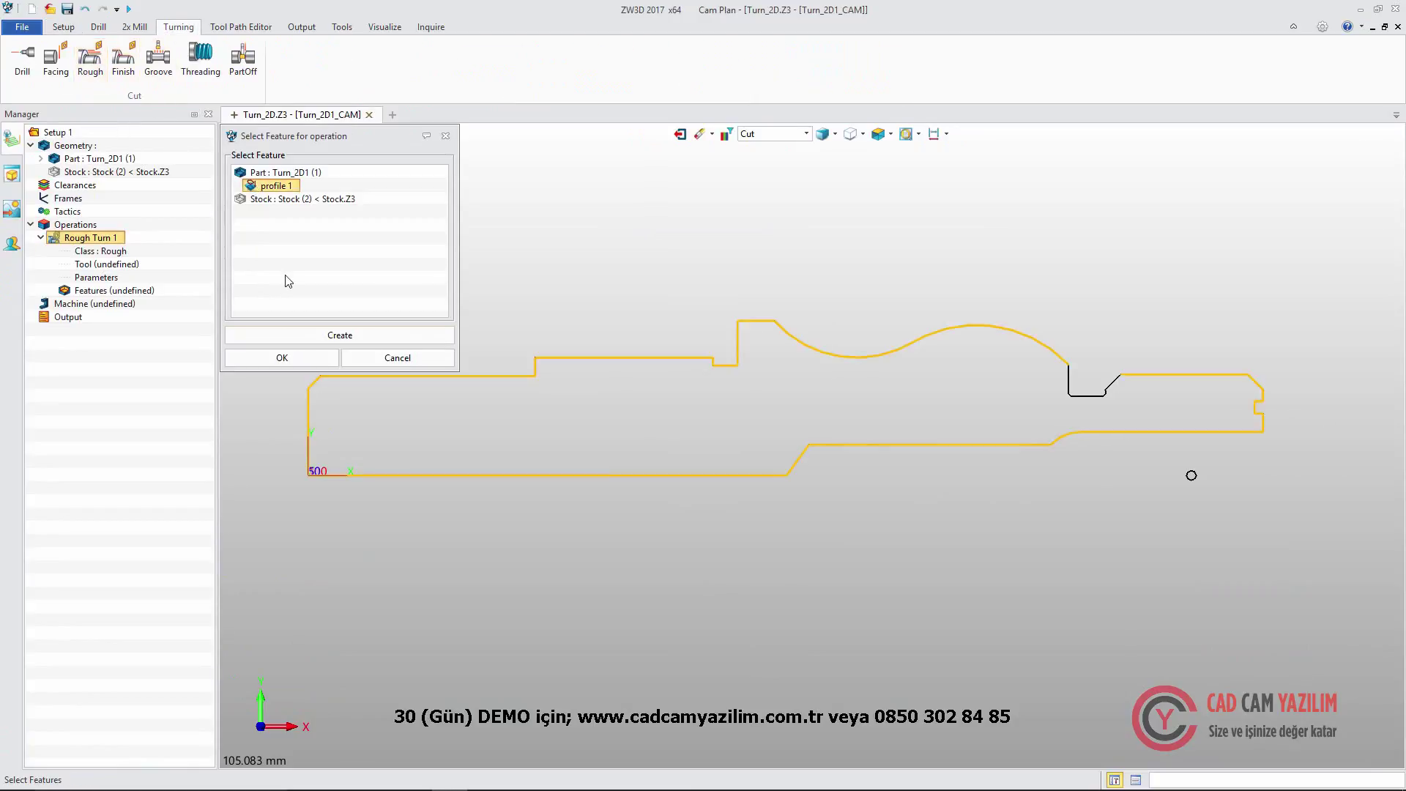
left_click(282, 357)
key("Return")
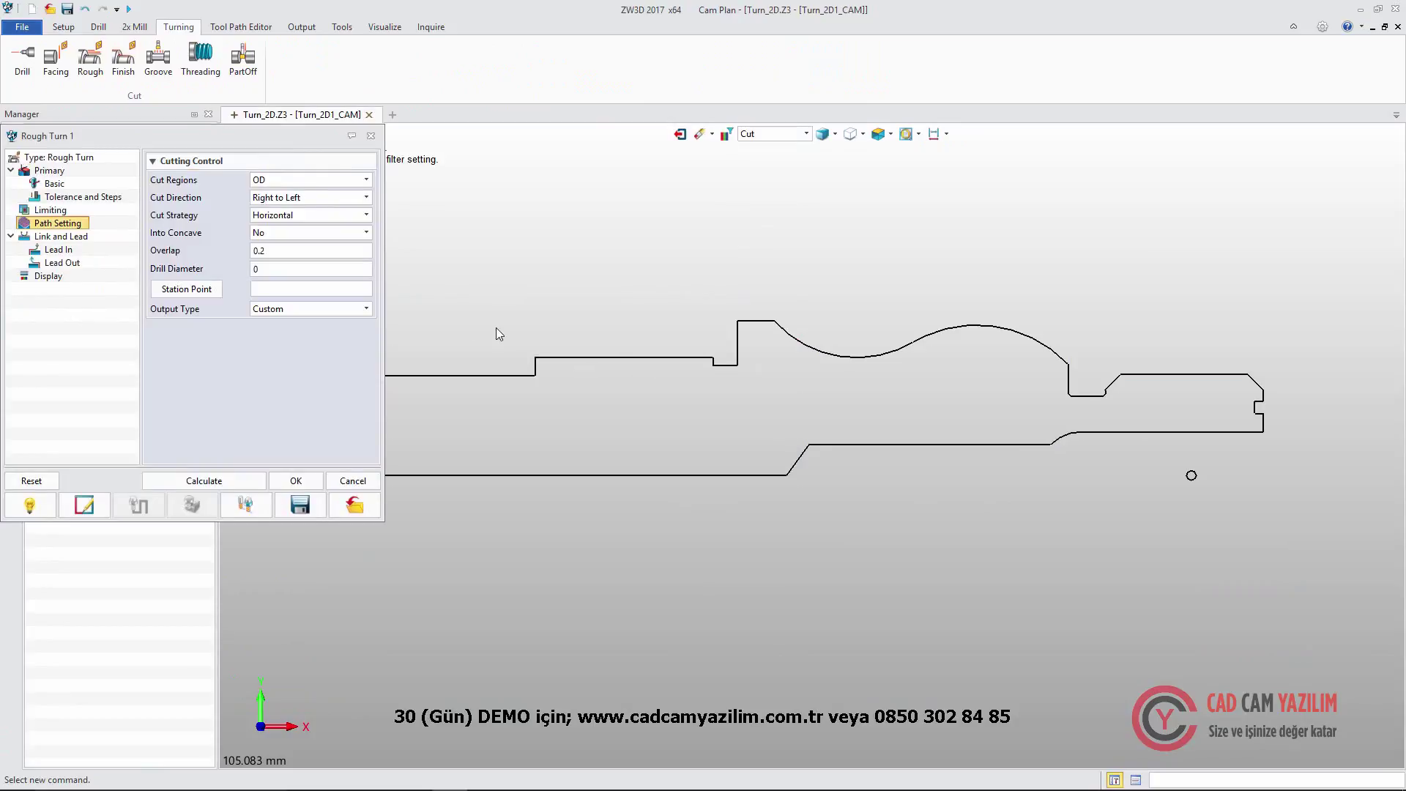
Limit the rough turning between a right trim point at the right-end chamfer and a left trim point at the tall shoulder's upper corner.
left_click(50, 209)
left_click(186, 181)
left_click(1244, 389)
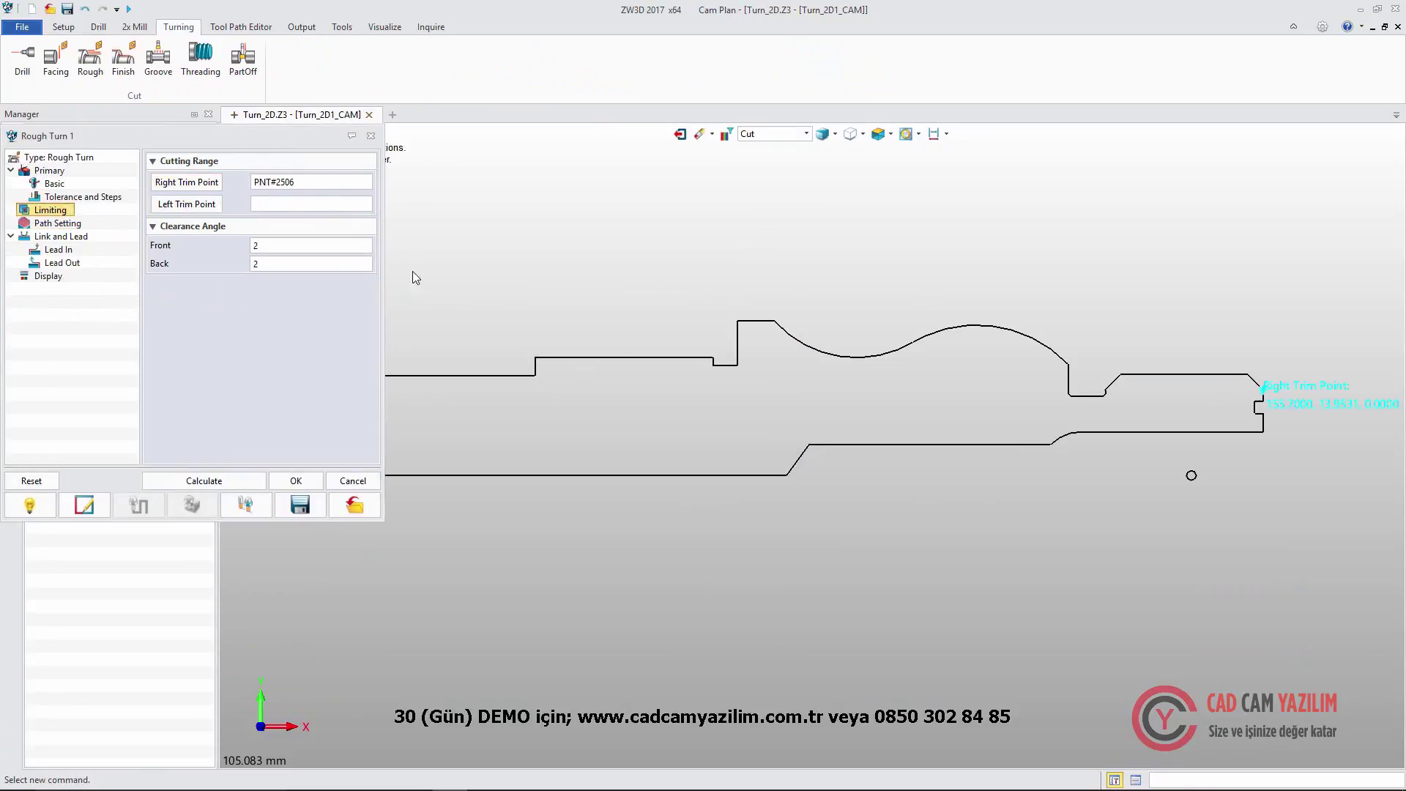
left_click(737, 319)
Set Into Concave to Yes for the rough turning and calculate its tool path.
left_click(58, 222)
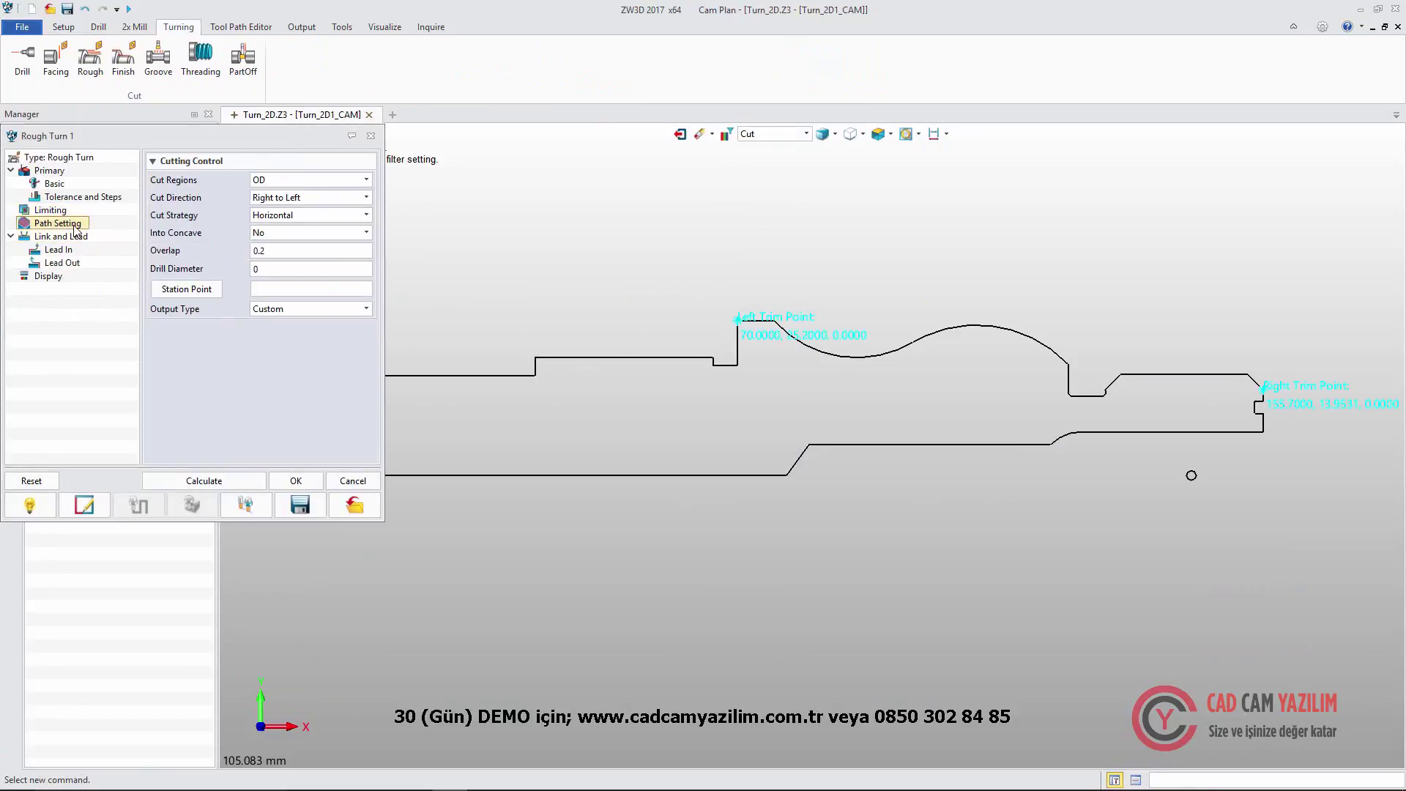
left_click(308, 232)
left_click(294, 252)
left_click(204, 480)
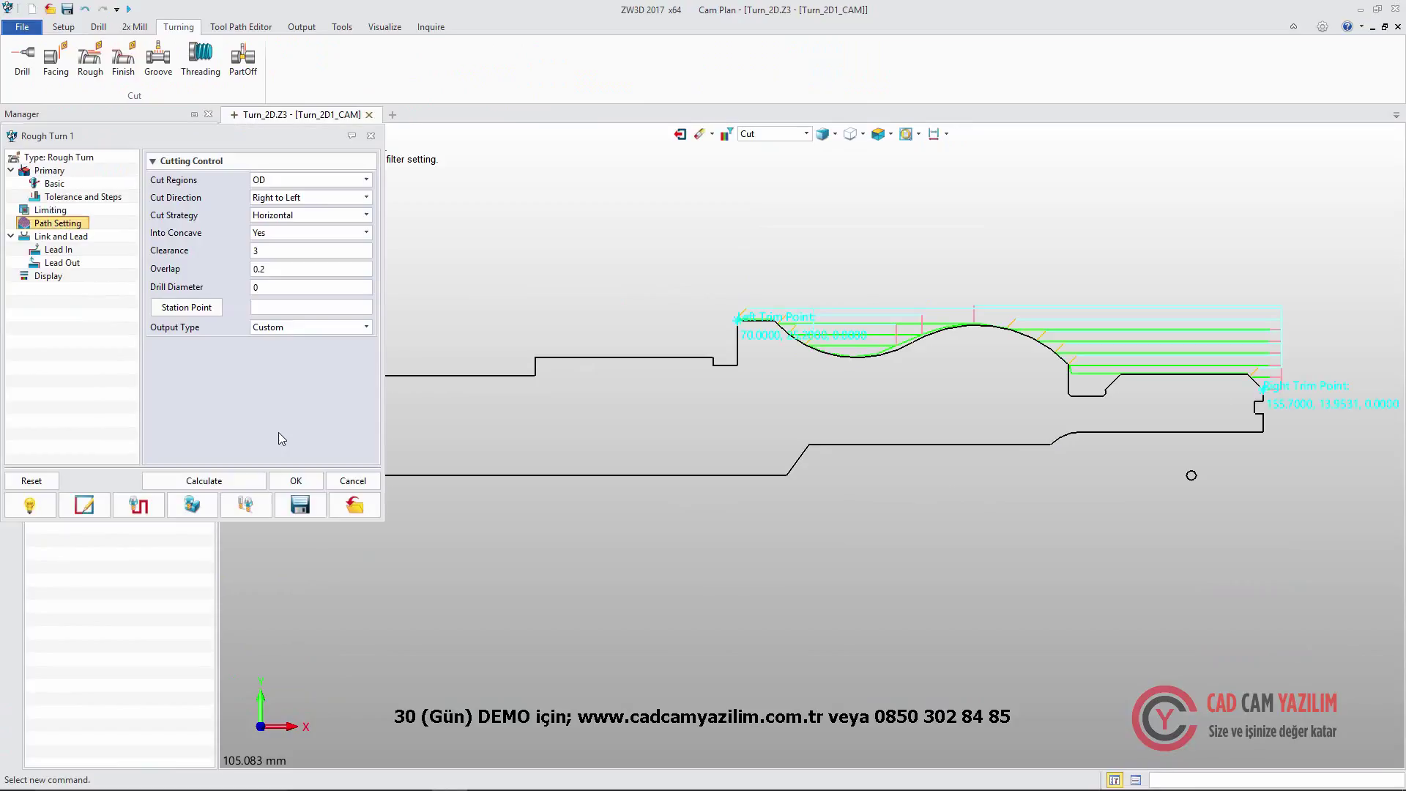
left_click(295, 480)
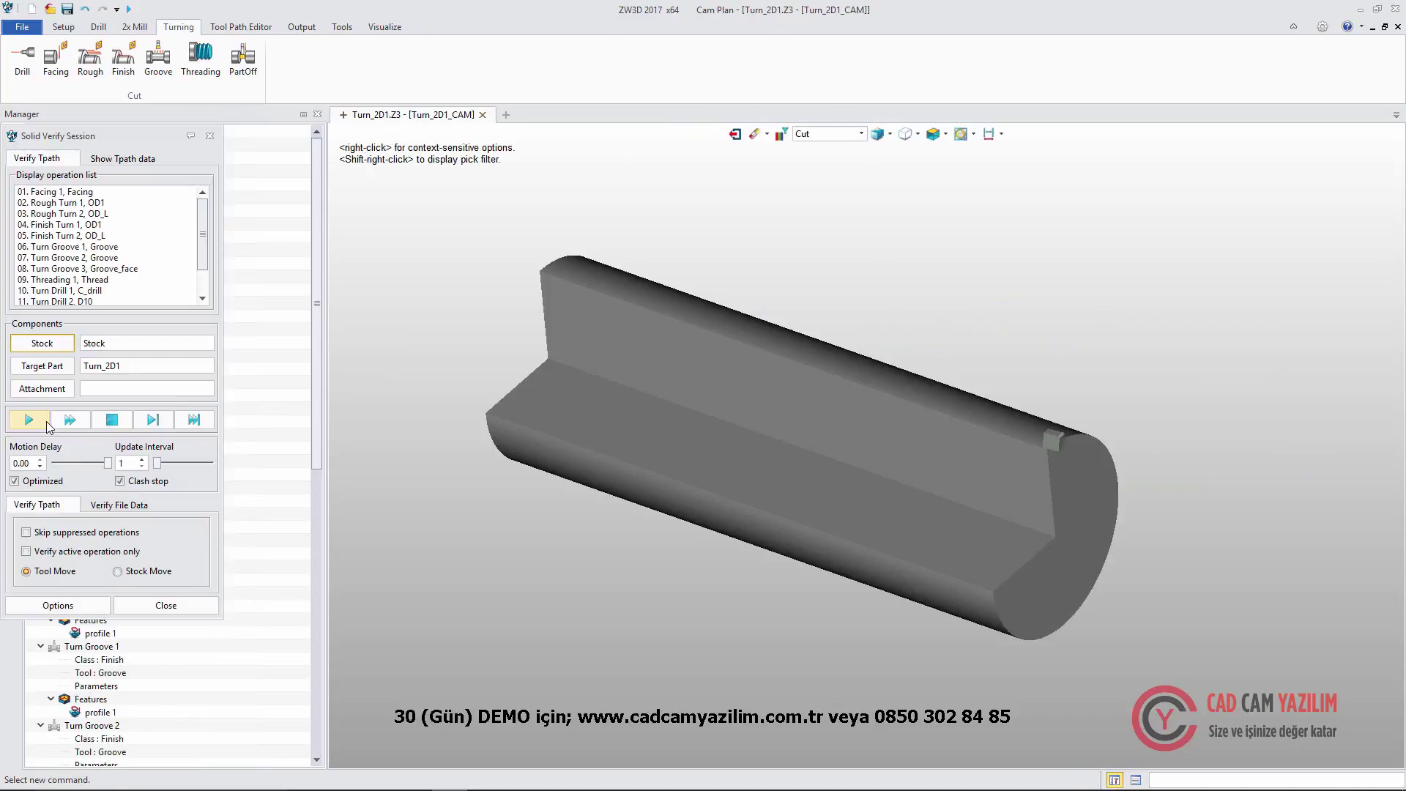
Run the solid verification of the turning operations on the stock.
left_click(46, 420)
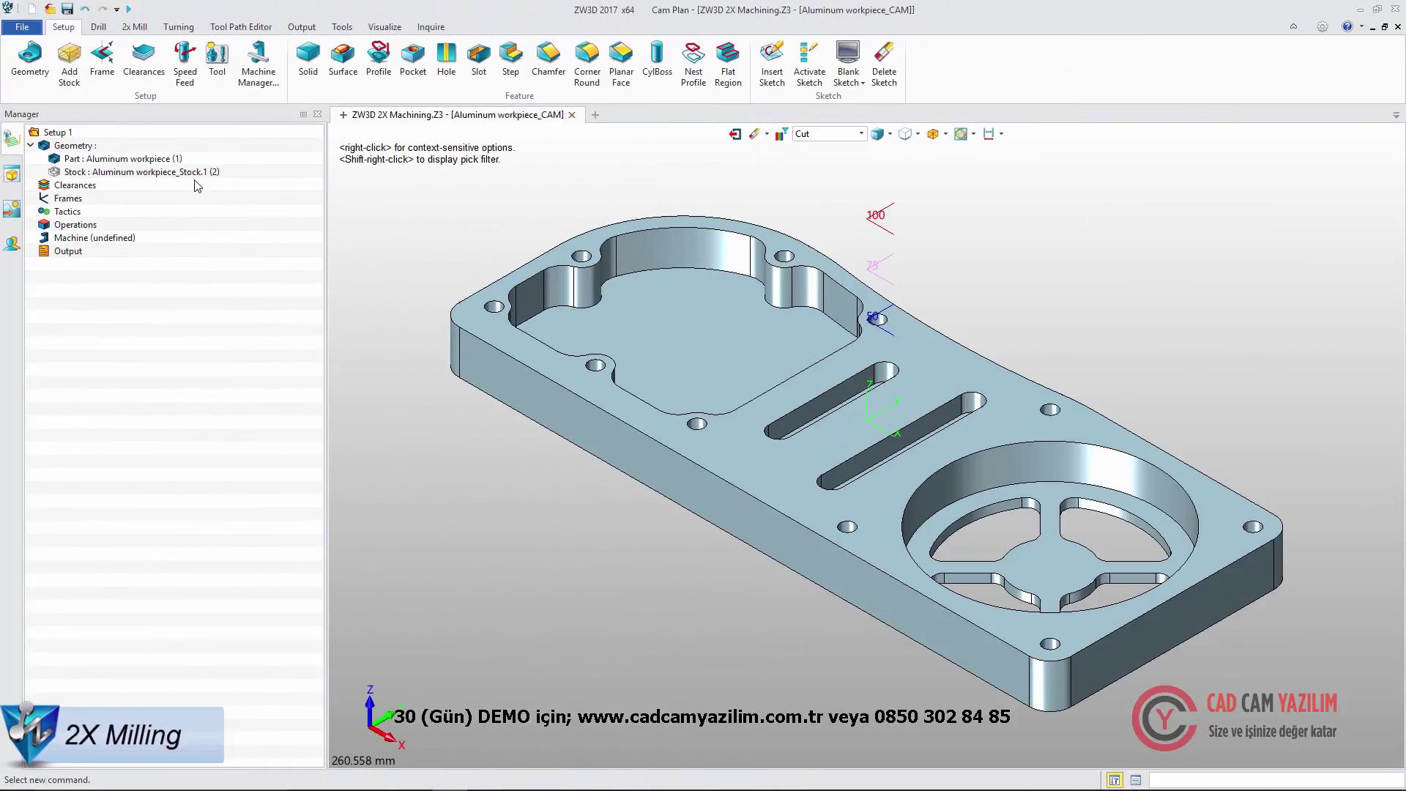
Add a Topface Cut operation for the aluminum workpiece and its stock with the 20 mm Flat Endmill, and hide its tool path.
left_click(134, 27)
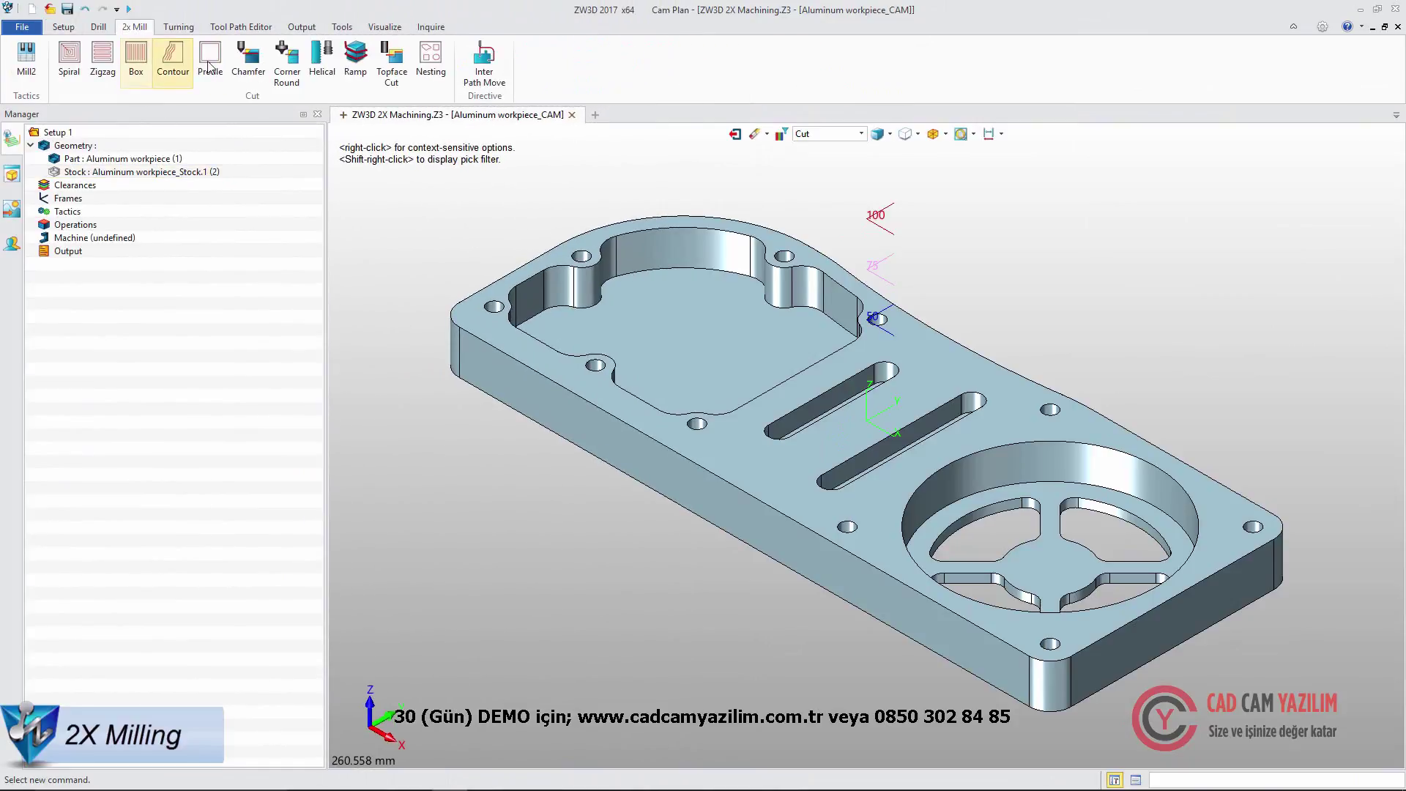
left_click(386, 69)
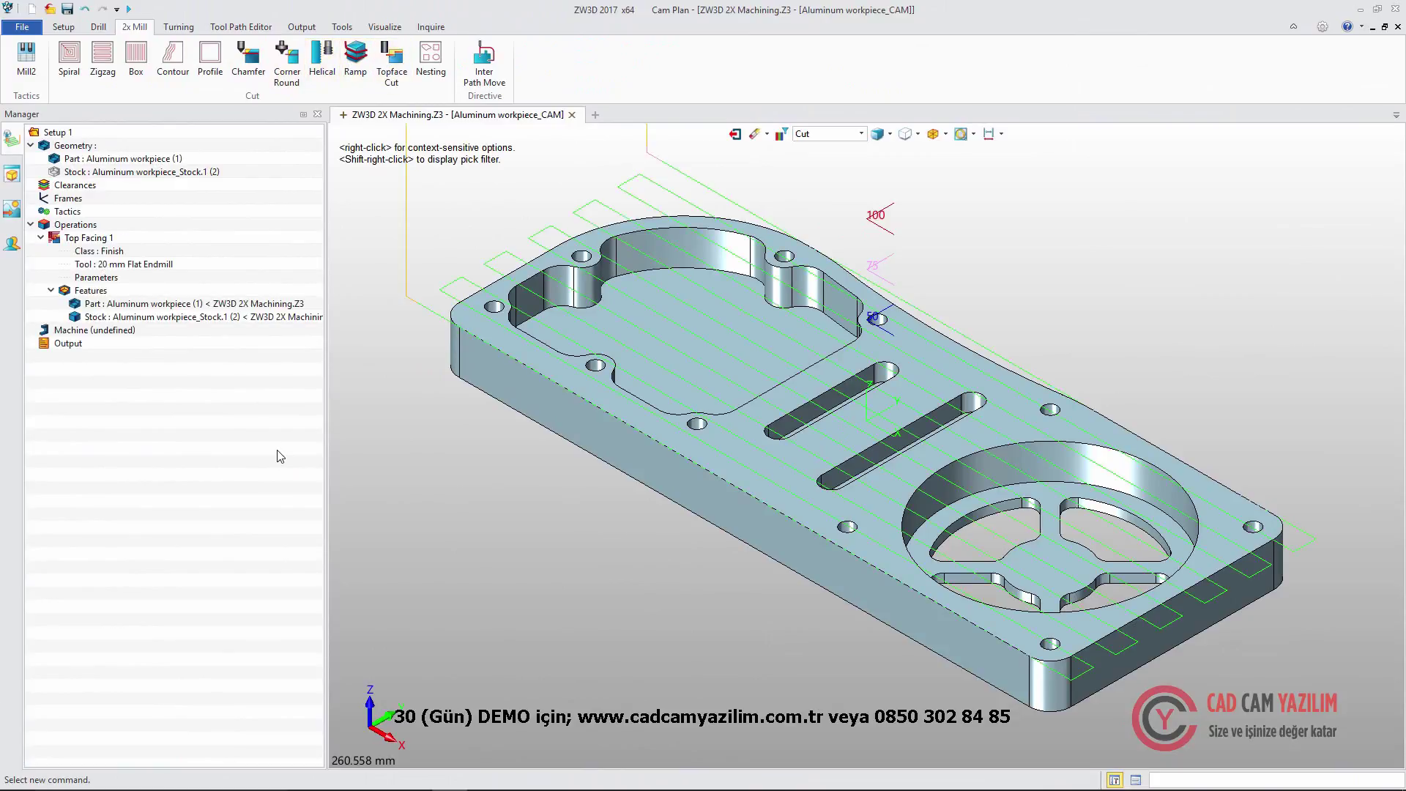
left_click(58, 241)
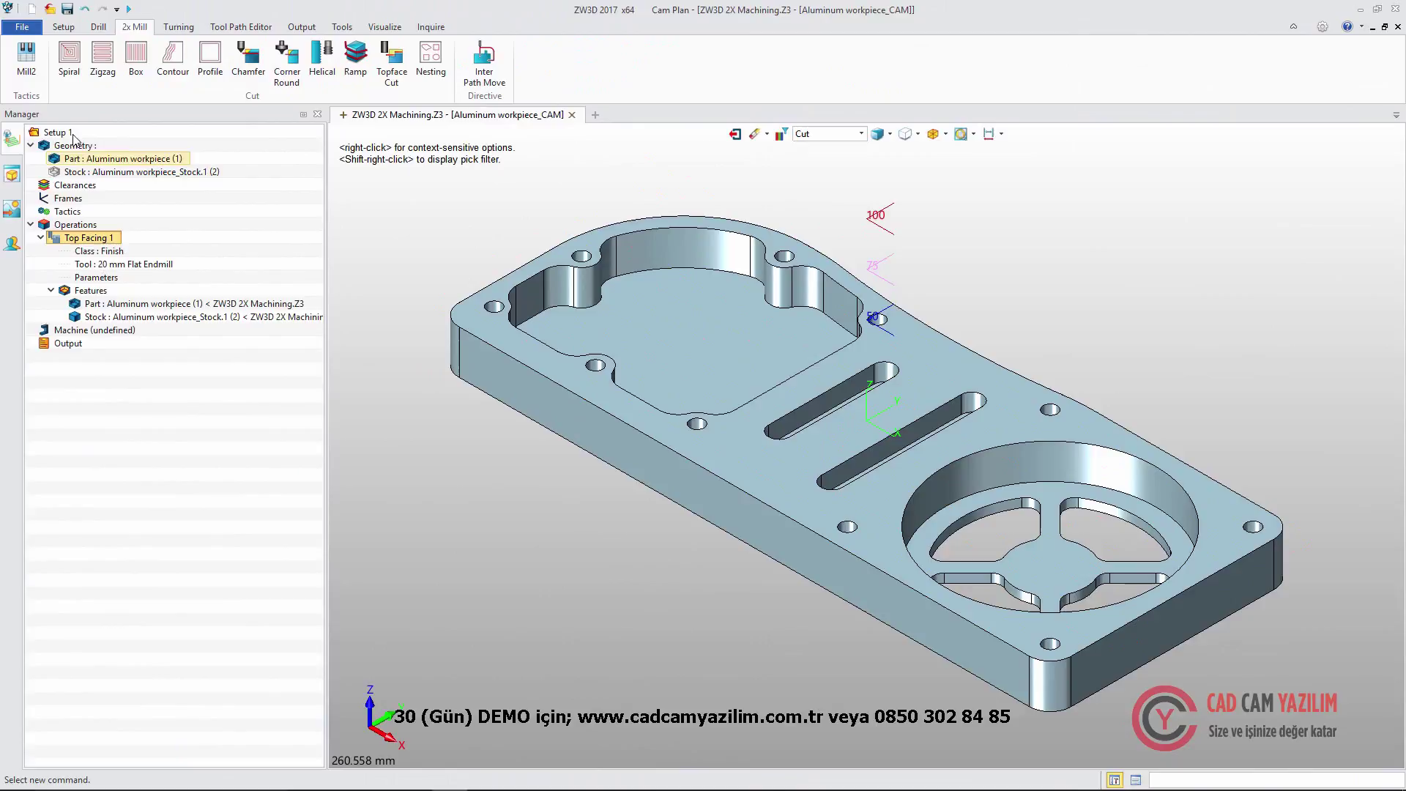
Add a Spiral cut operation with a Contain profile feature made from the floor edges of the large pocket and the circular pocket.
left_click(70, 73)
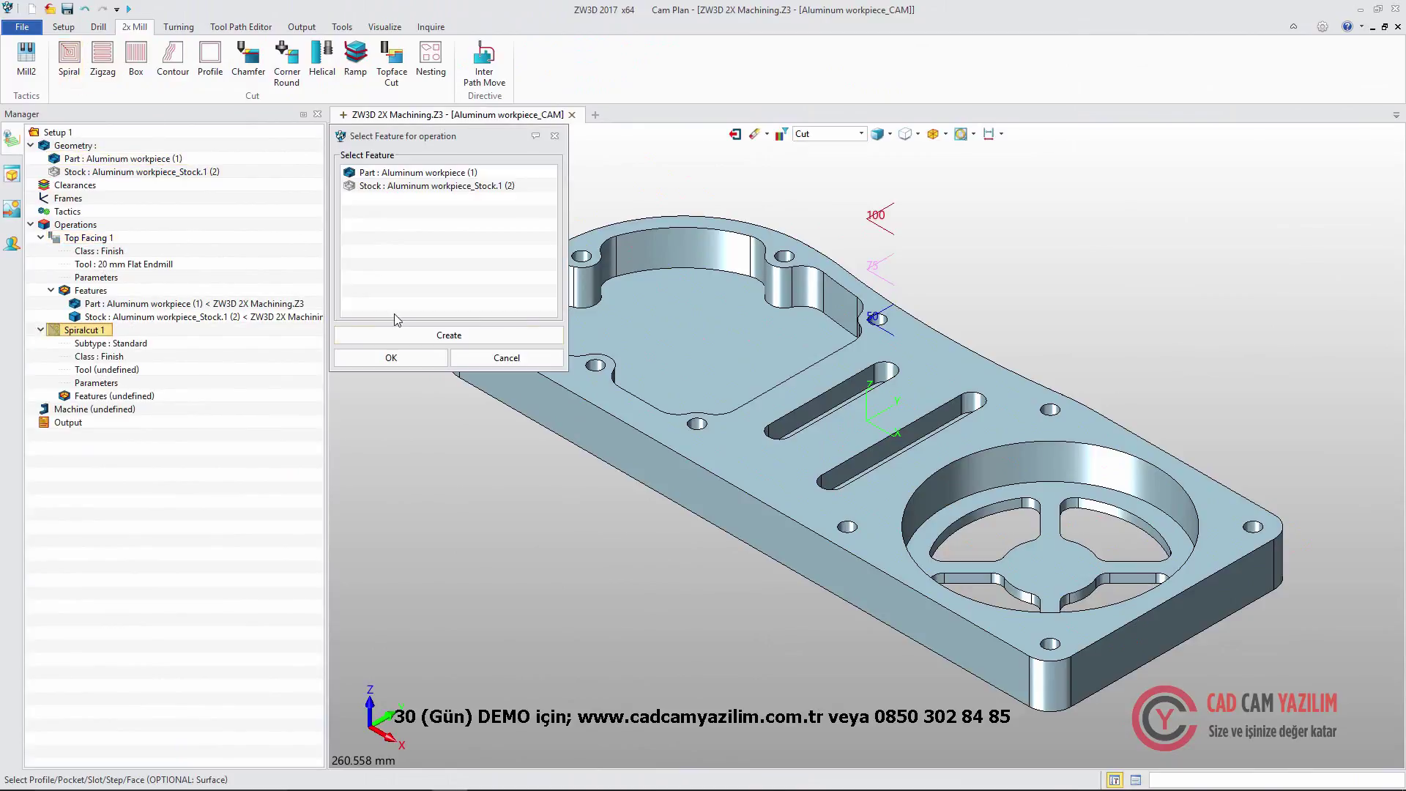
left_click(442, 336)
left_click(370, 187)
left_click(395, 359)
left_click(549, 316)
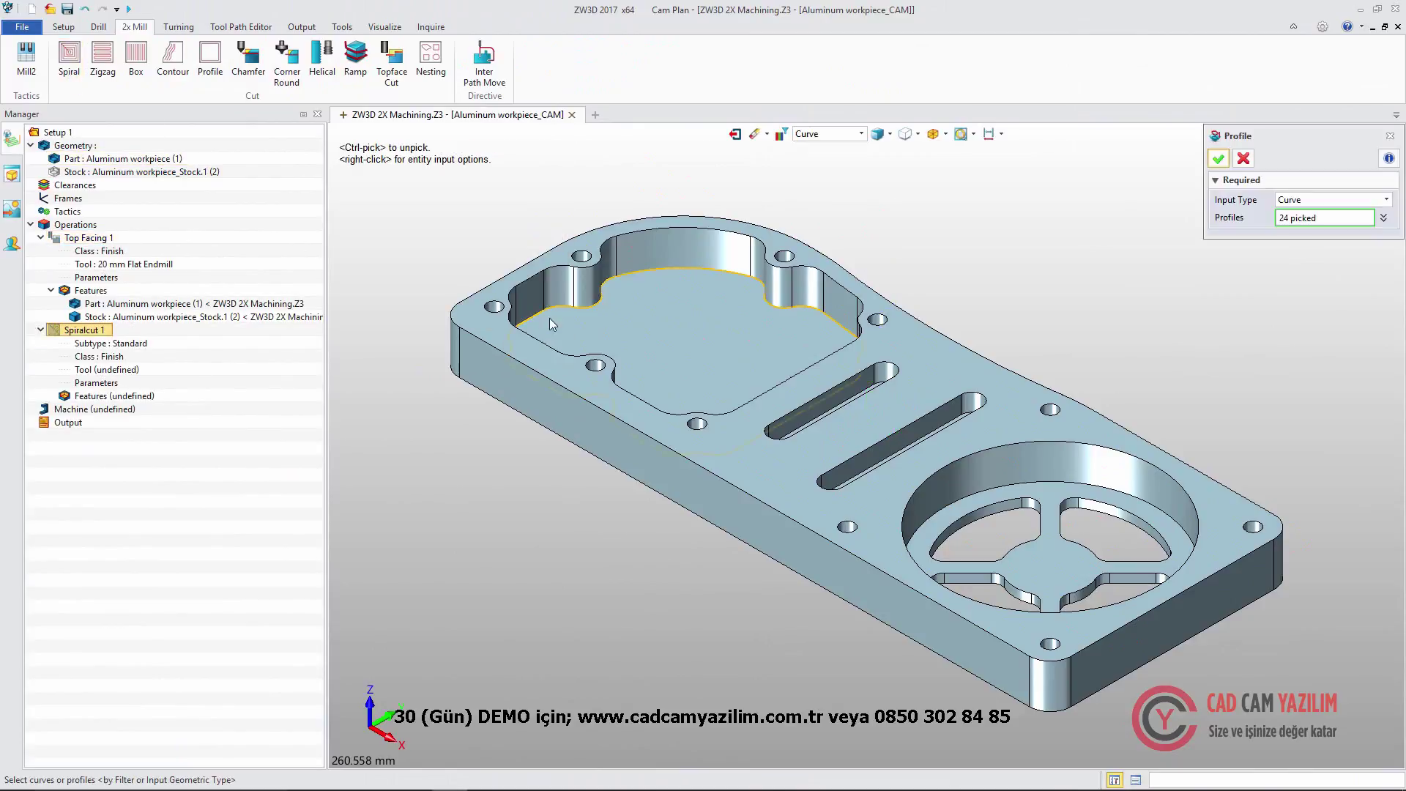
left_click(971, 503)
left_click(1218, 159)
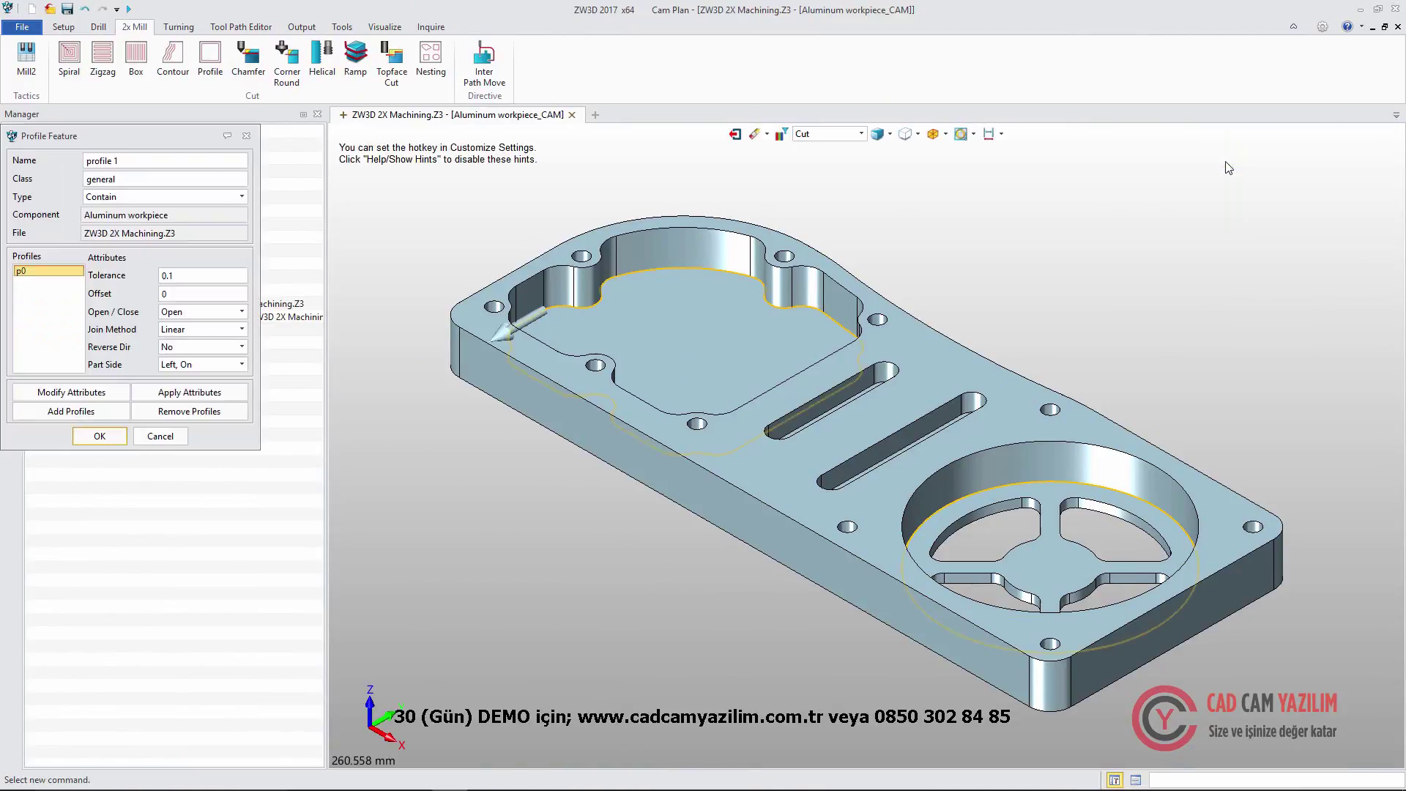
left_click(100, 435)
Assign a 10 mm Bullnose Endmill as the tool of Spiralcut 1.
double_click(109, 386)
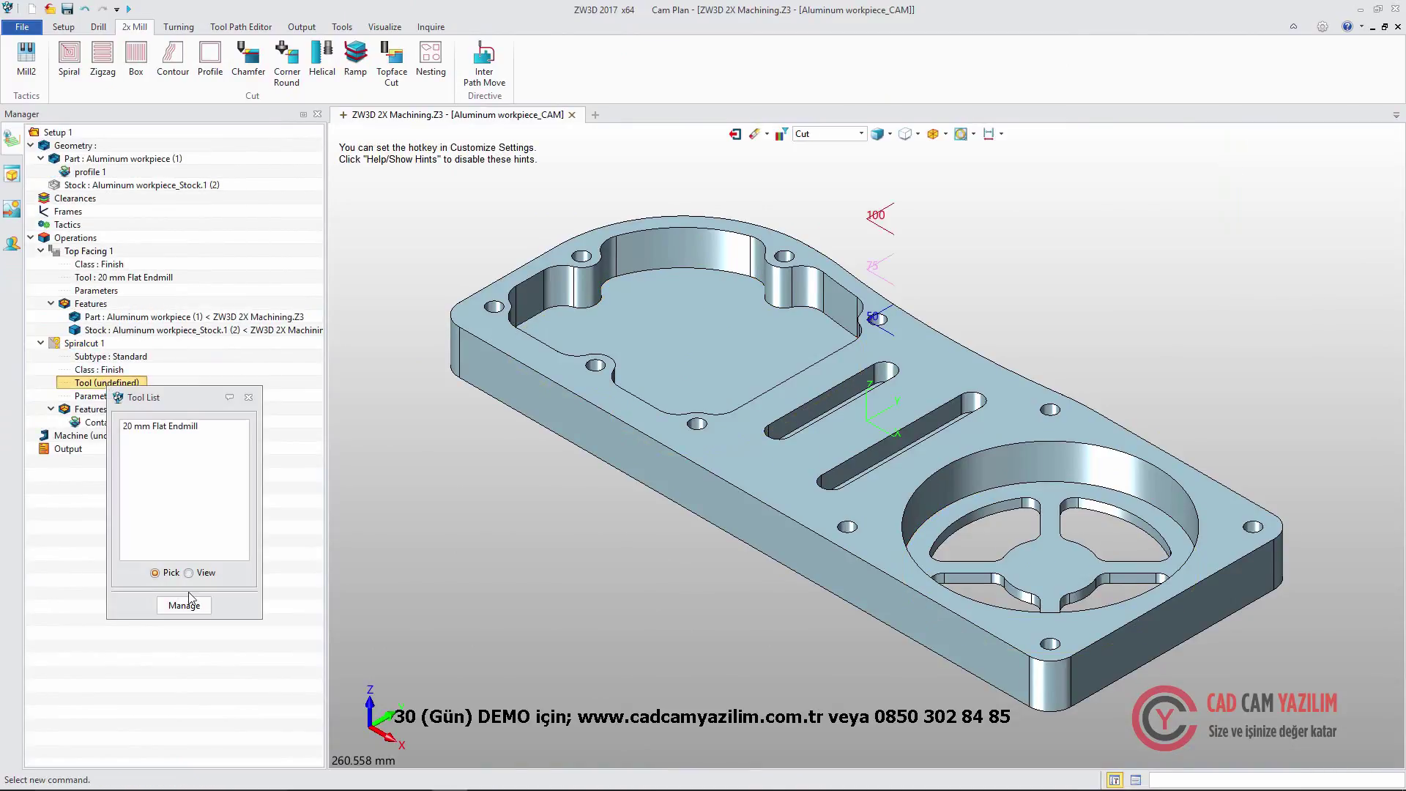
left_click(181, 599)
left_click(380, 464)
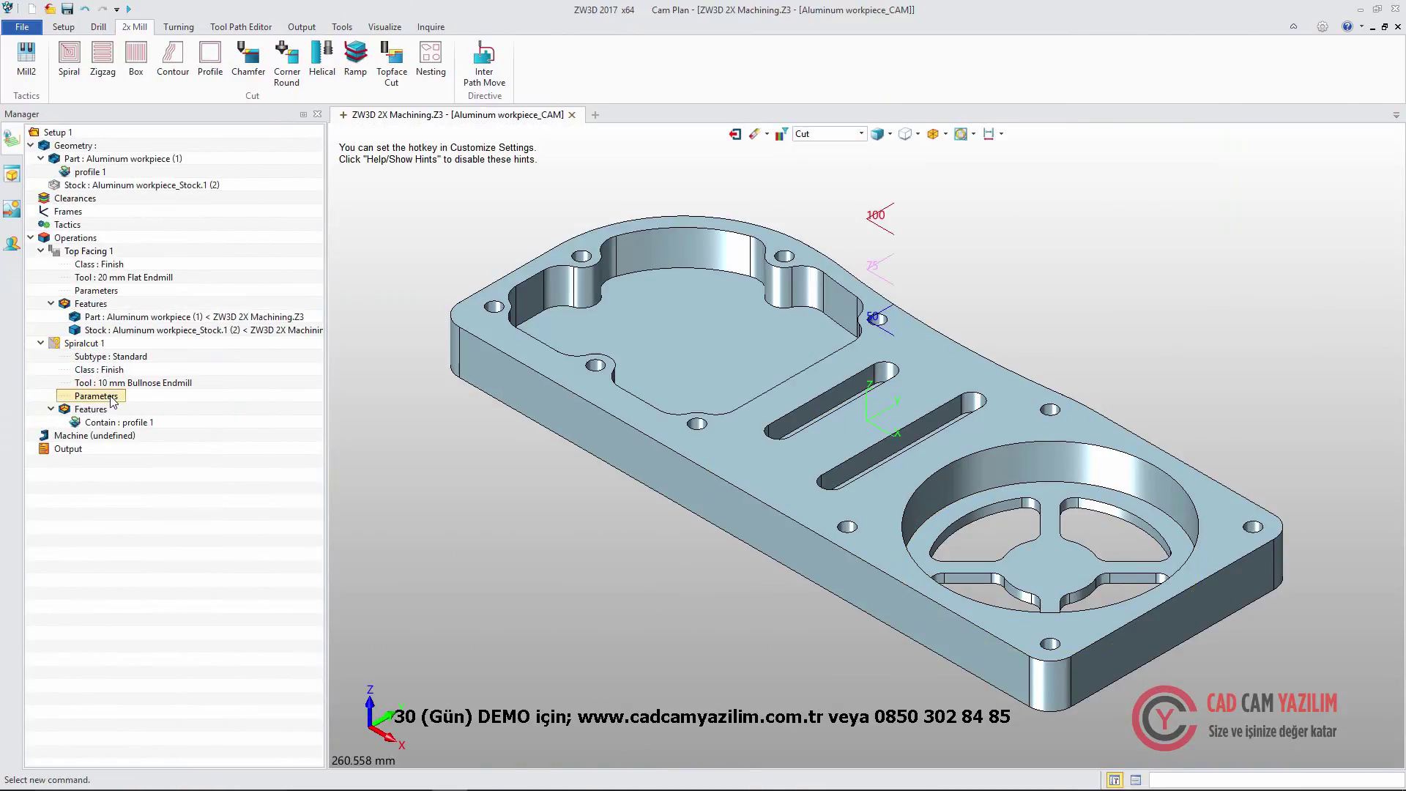
Set Spiralcut 1's finish speed to 5000 RPM and finish feed rate to 2000 MMPM, and calculate its tool path.
double_click(102, 396)
left_click(187, 209)
double_click(120, 217)
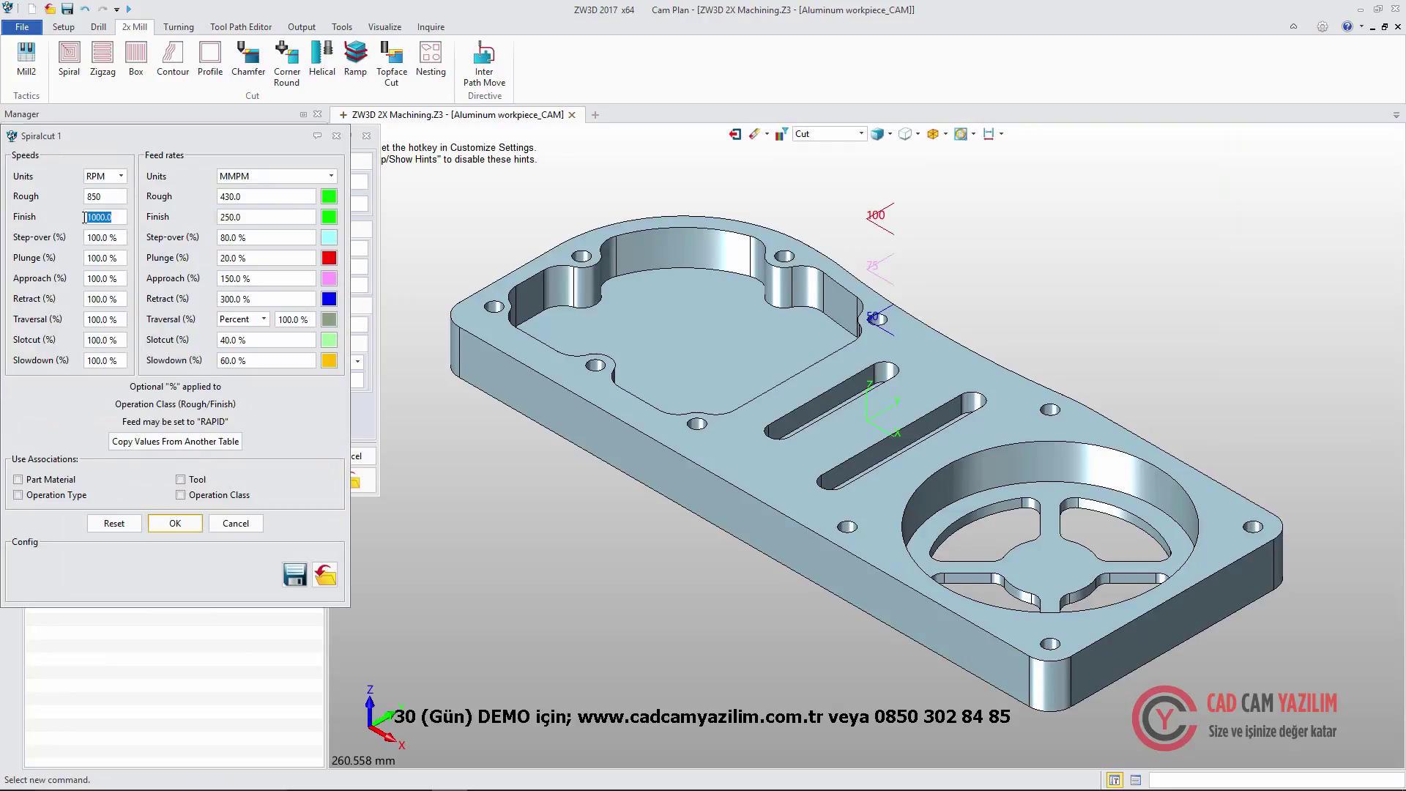
type("5000")
key("Tab")
type("2000")
left_click(192, 521)
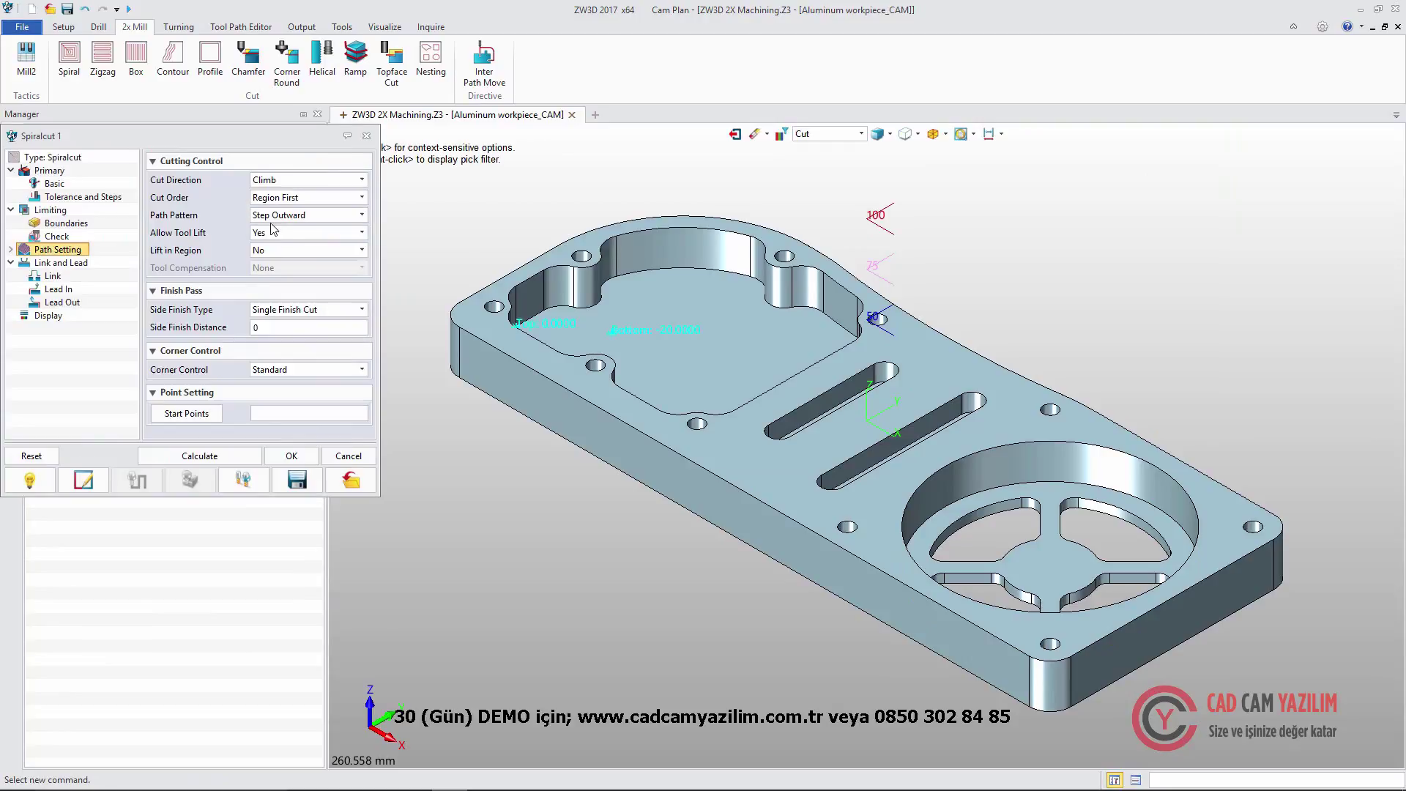
left_click(218, 454)
left_click(275, 458)
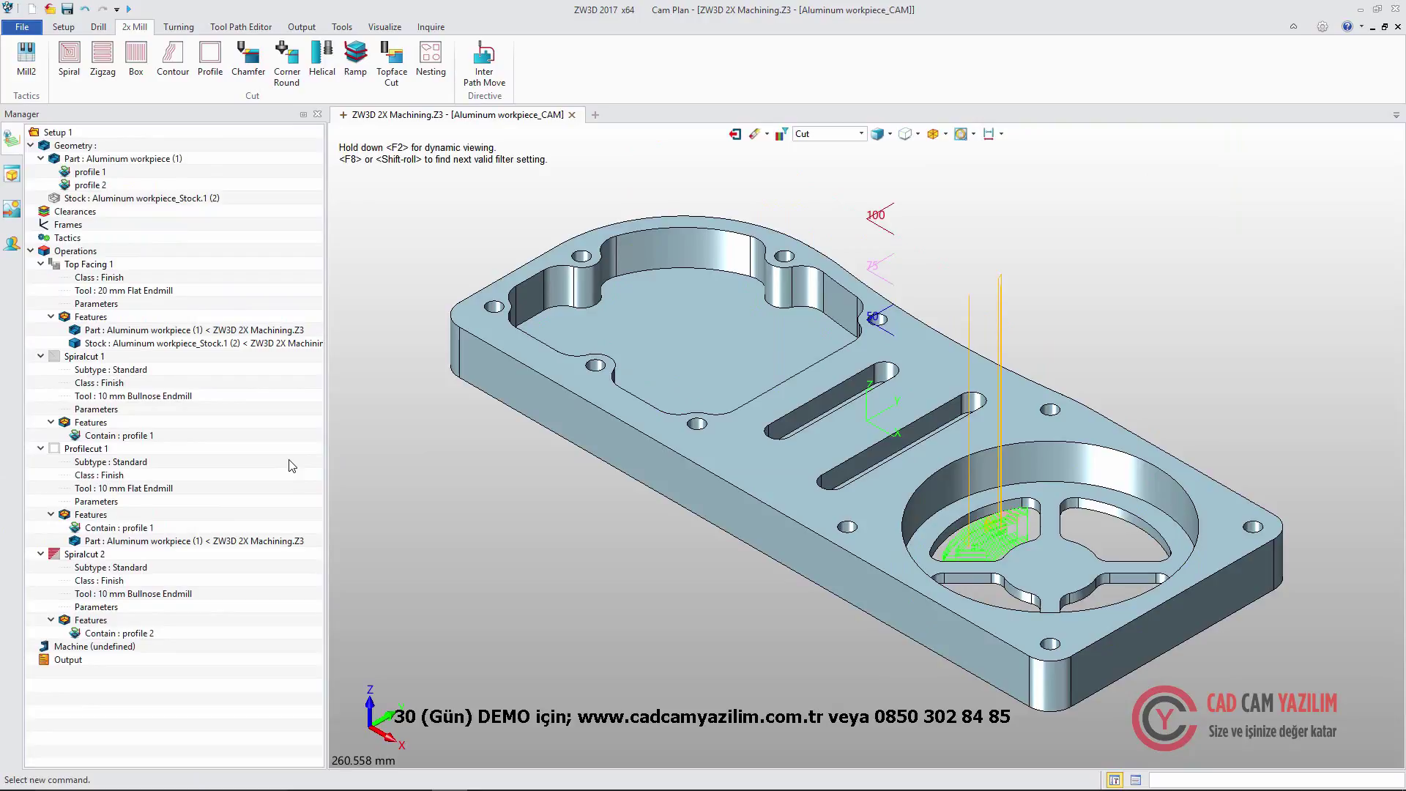
Pattern the Spiralcut 2 tool path circularly about 105,0,-20 along 0,0,1 with number 4 and a 90-degree angle.
right_click(115, 558)
mouse_move(219, 424)
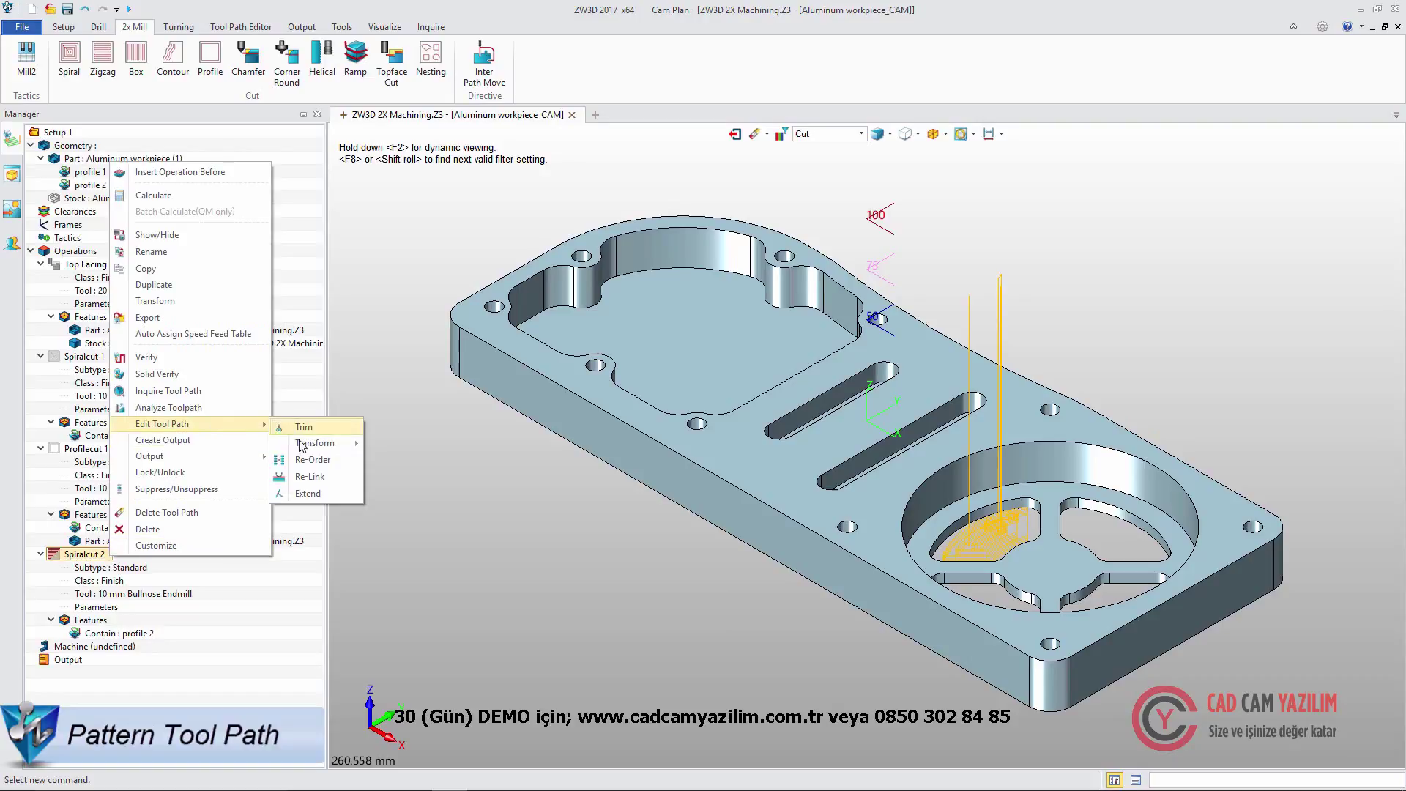
left_click(406, 455)
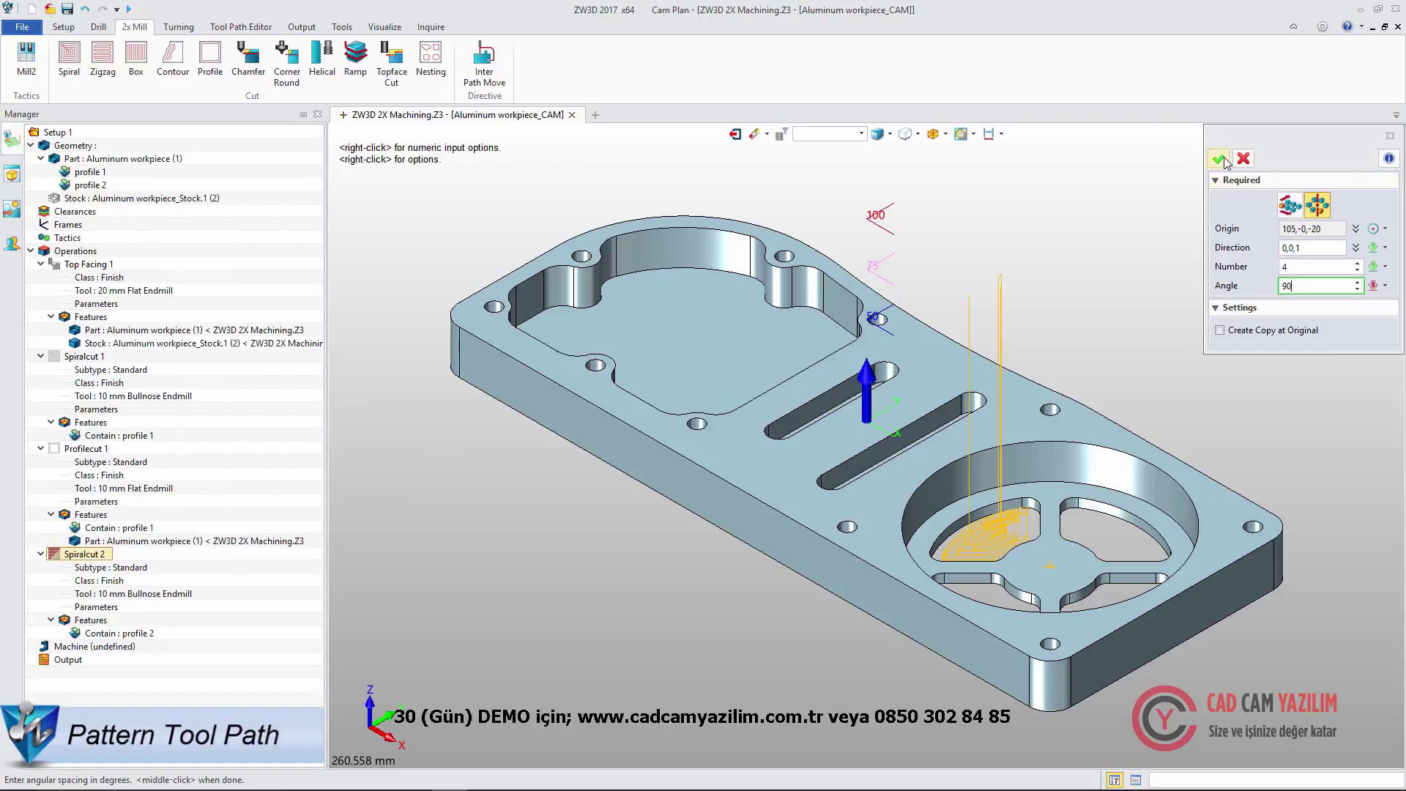
left_click(1221, 160)
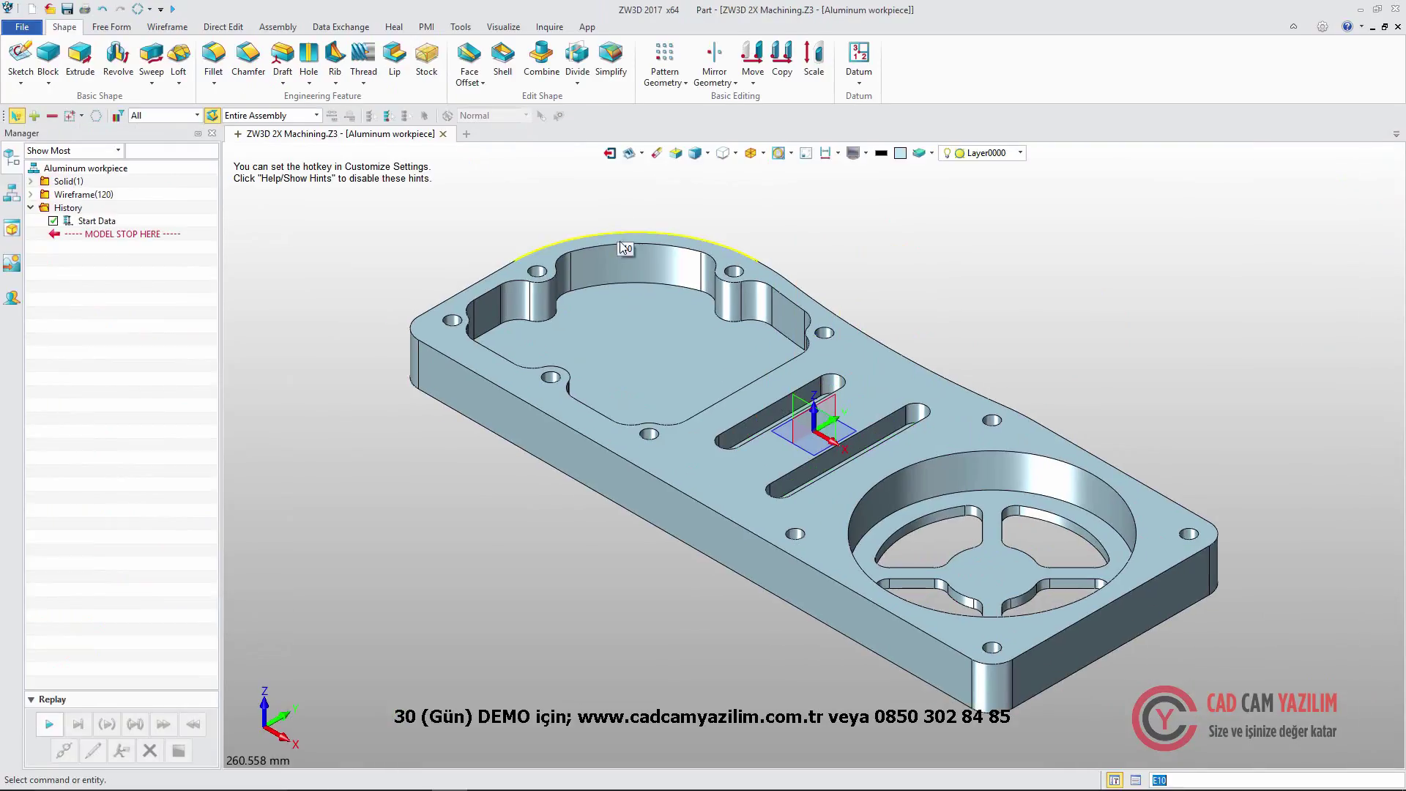
Shorten the shorter slot by moving its rounded far end face about 16 mm inward along the slot.
scroll(826, 399, "up", 3)
right_click(829, 385)
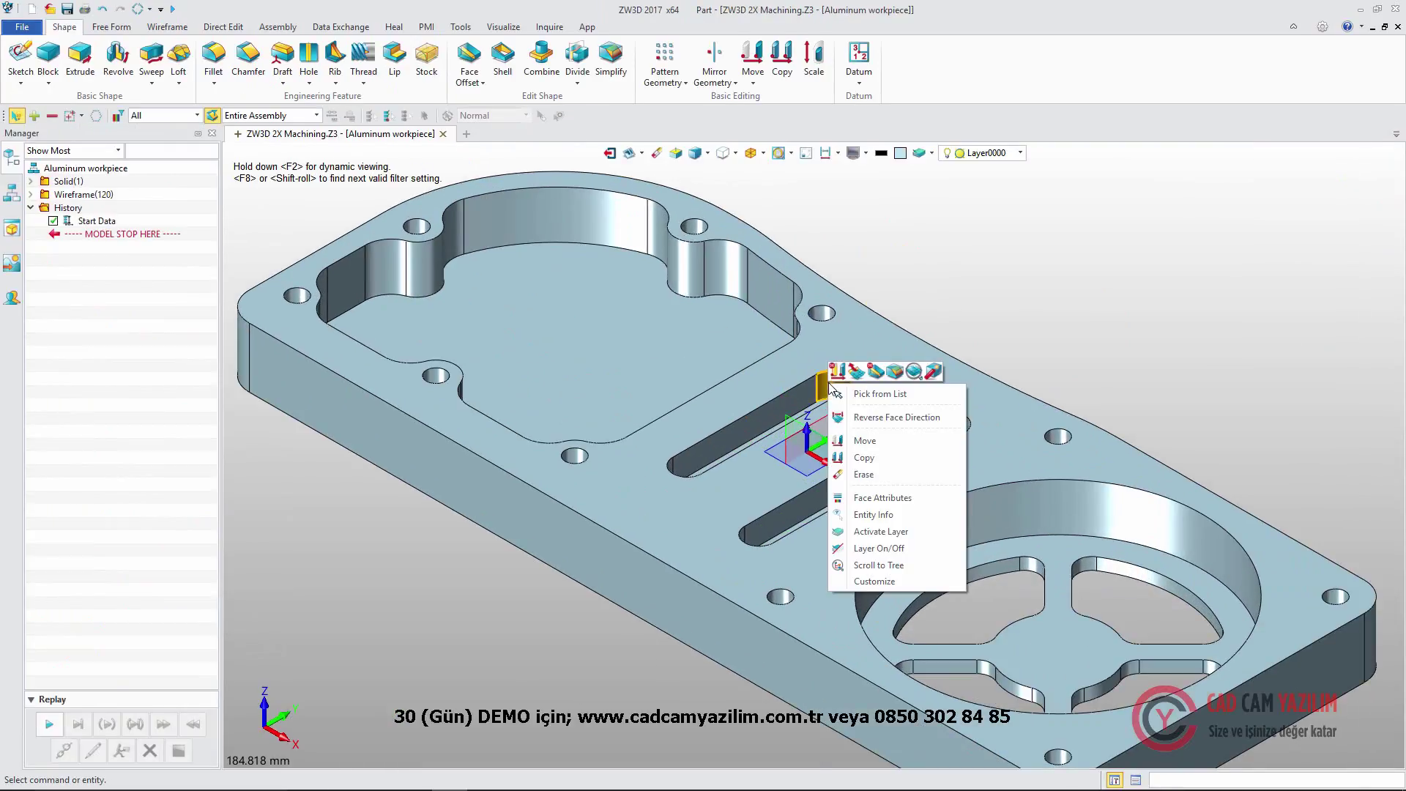
left_click(865, 440)
left_click_drag(833, 399, 766, 431)
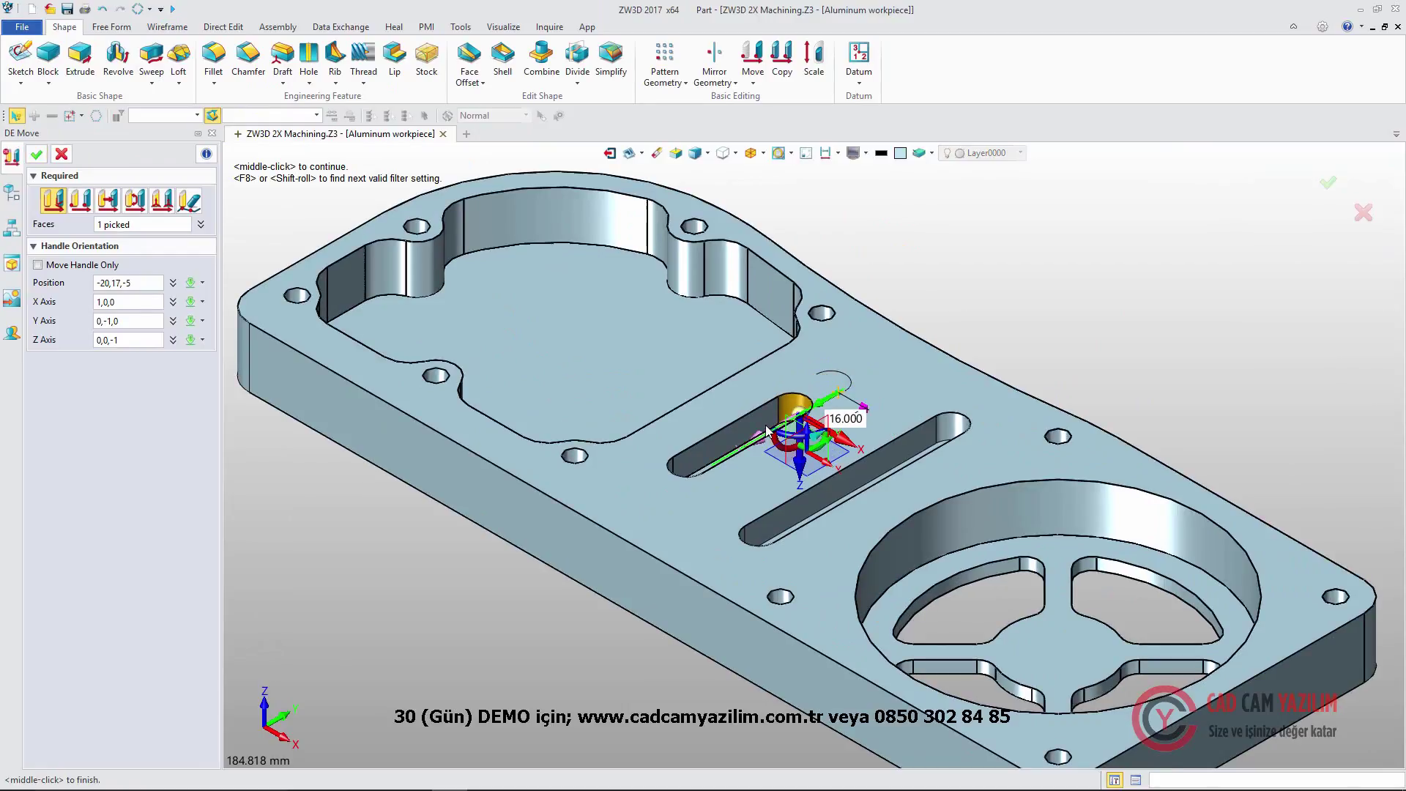
middle_click(766, 431)
Shorten the longer slot by moving its rounded far end face inward along the slot.
right_click(946, 434)
left_click(977, 491)
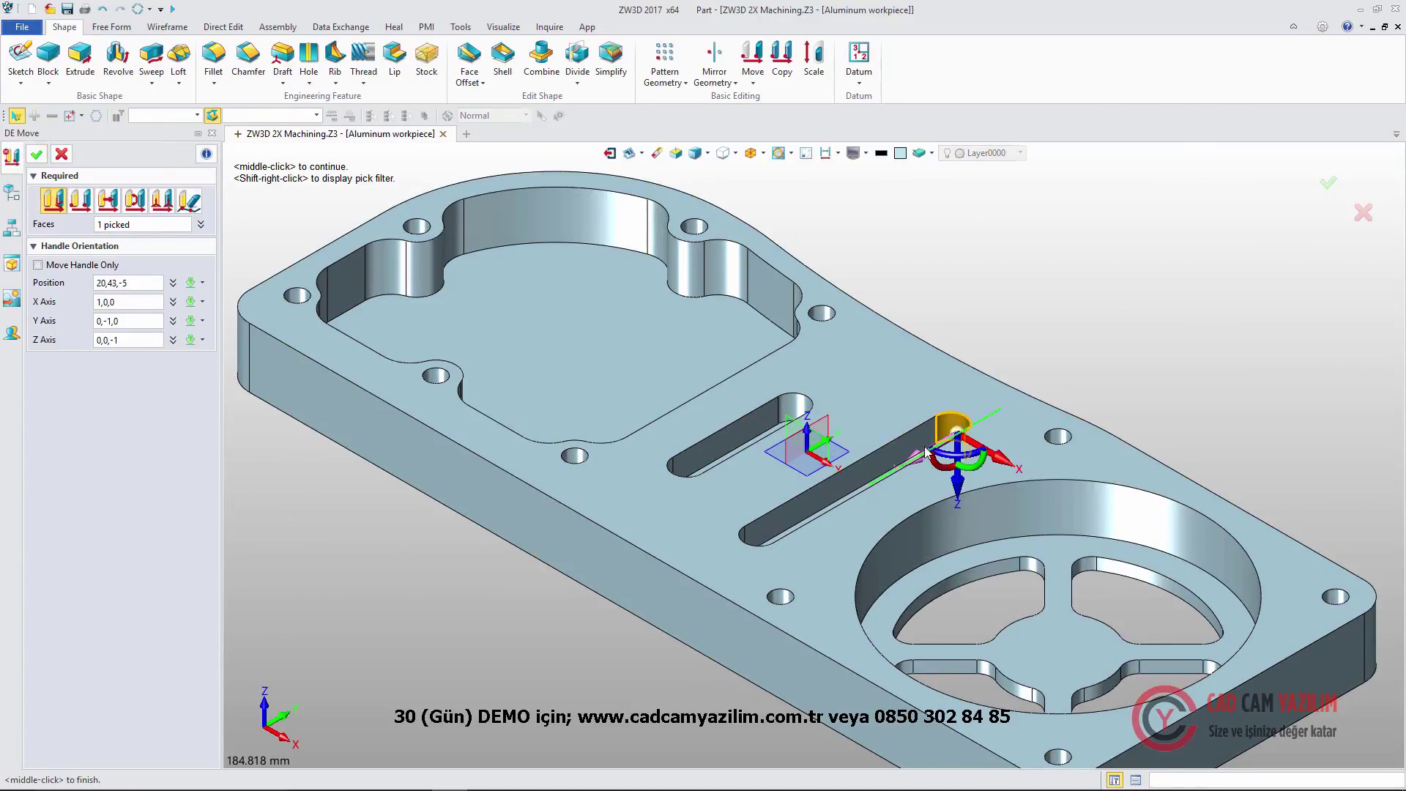
left_click_drag(926, 452, 889, 416)
middle_click(888, 416)
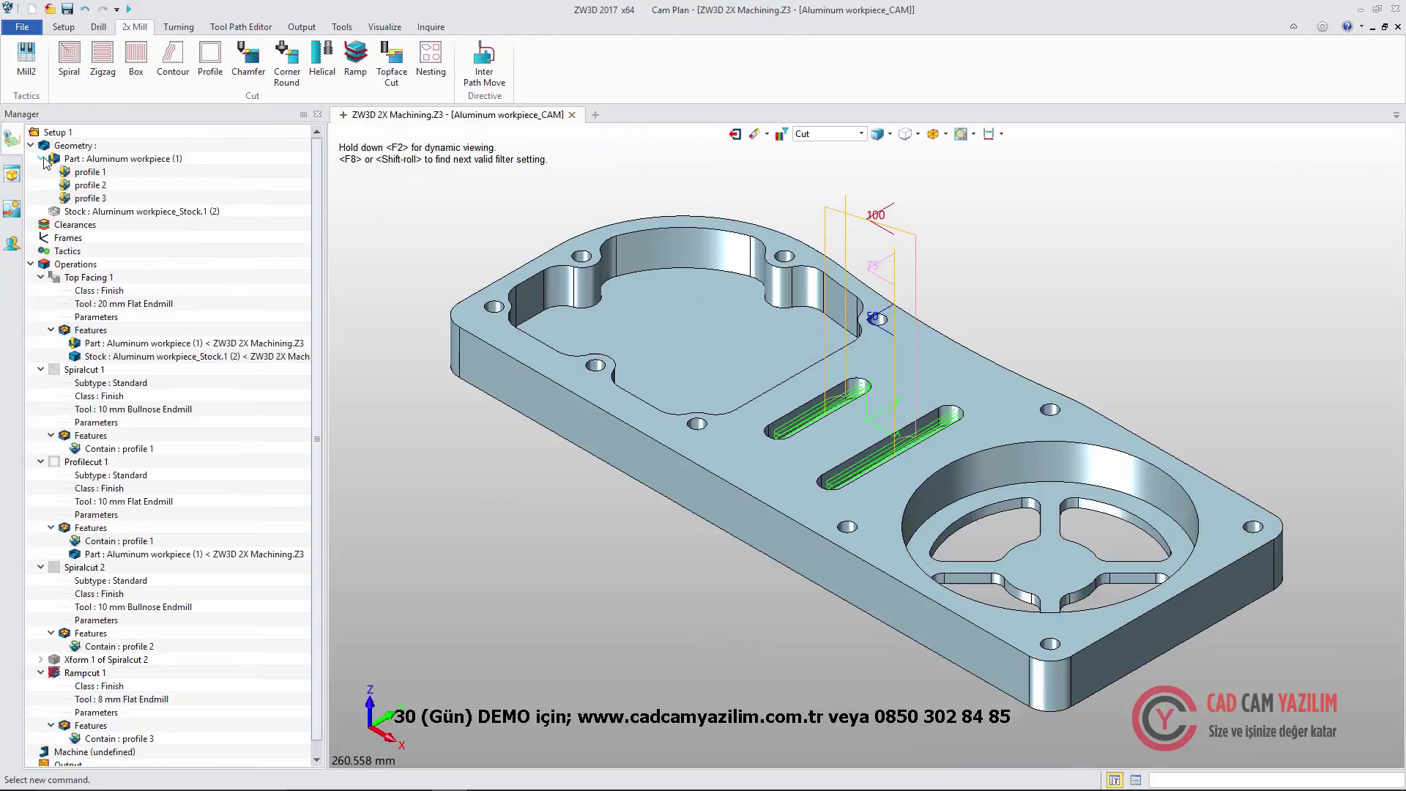
Update the changed Aluminum workpiece component in the CAM plan and hide the Rampcut 1 tool path.
left_click(41, 159)
right_click(54, 158)
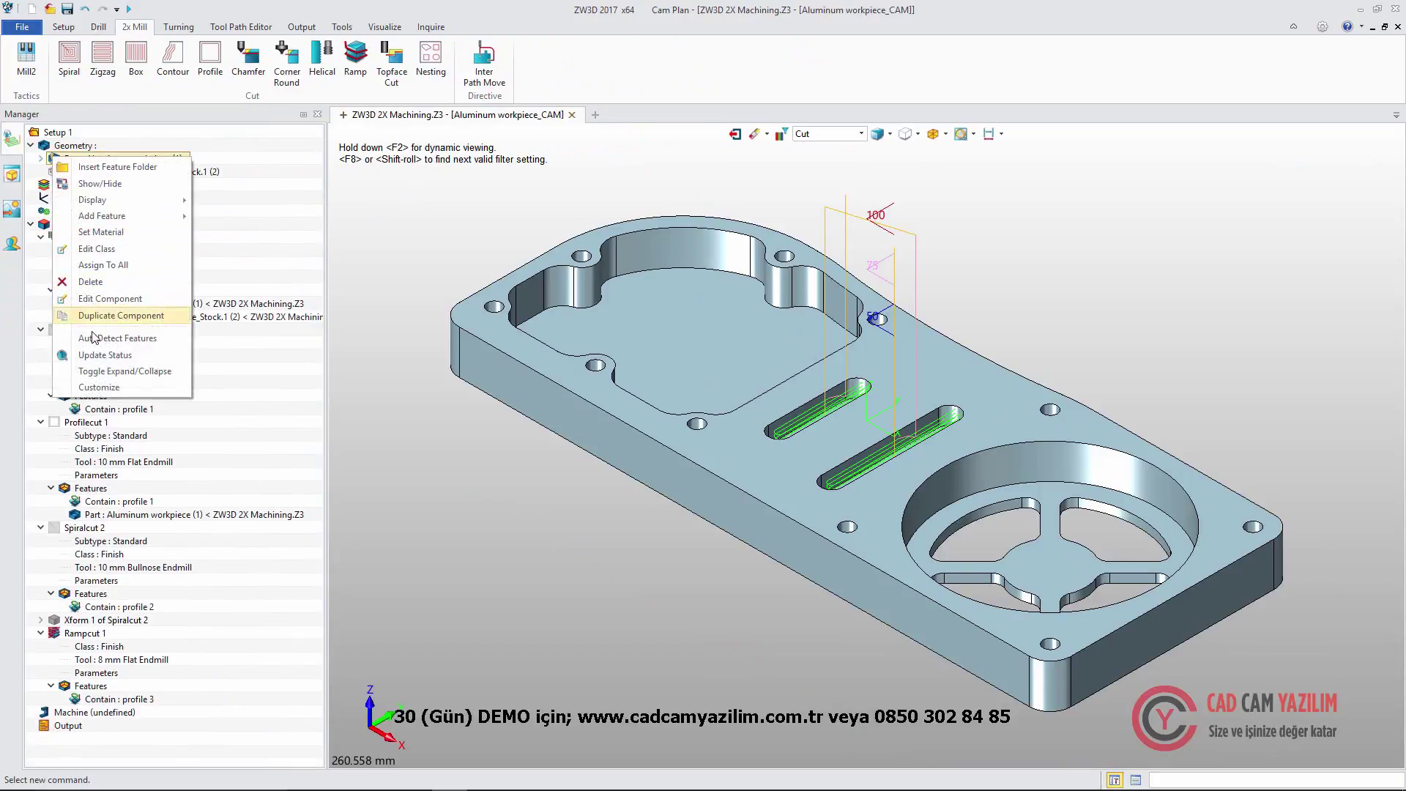
left_click(95, 355)
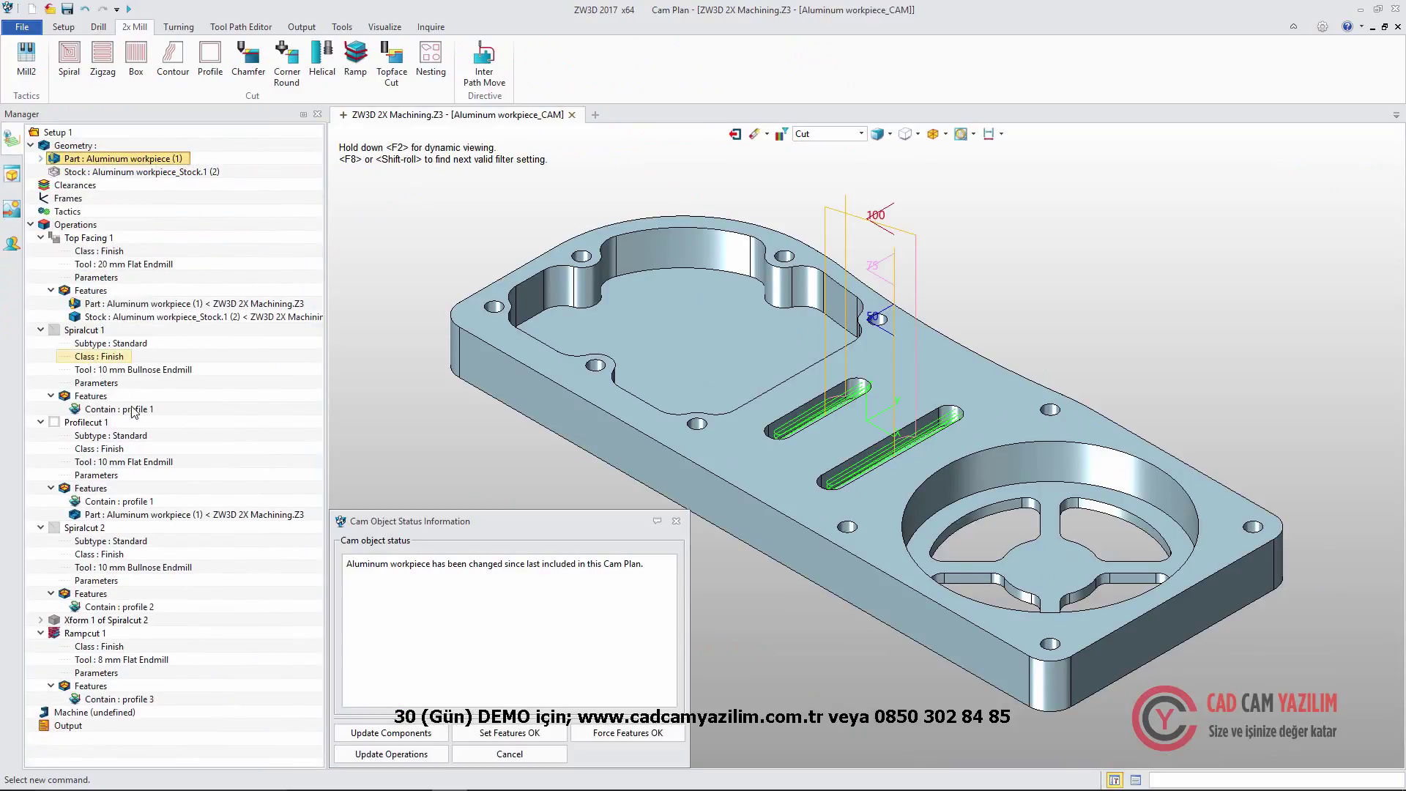
left_click(401, 736)
left_click(674, 521)
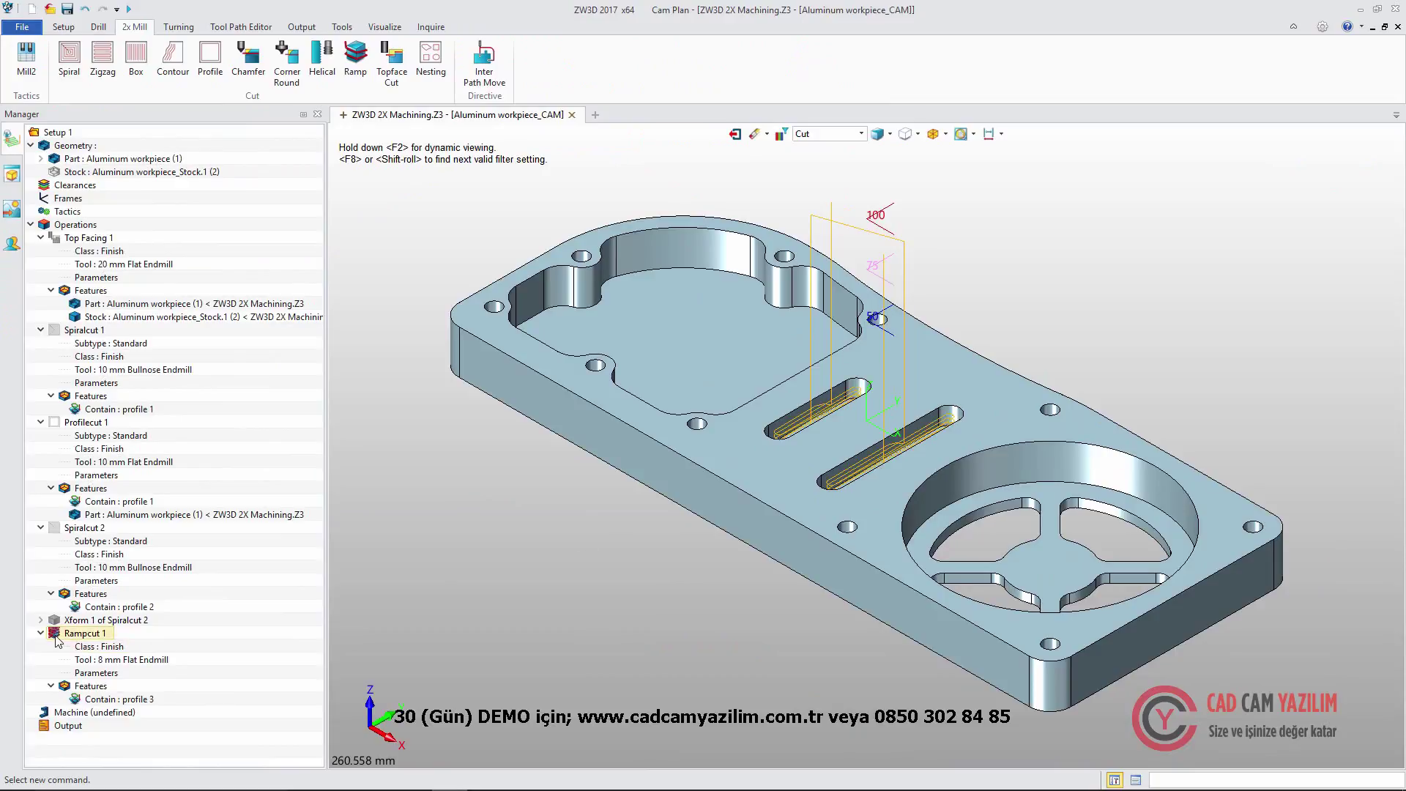
left_click(85, 632)
Create a Drill operation on the Aluminum workpiece's holes using a drill tool named D8 with an 8 mm cutting diameter.
left_click(96, 28)
left_click(103, 55)
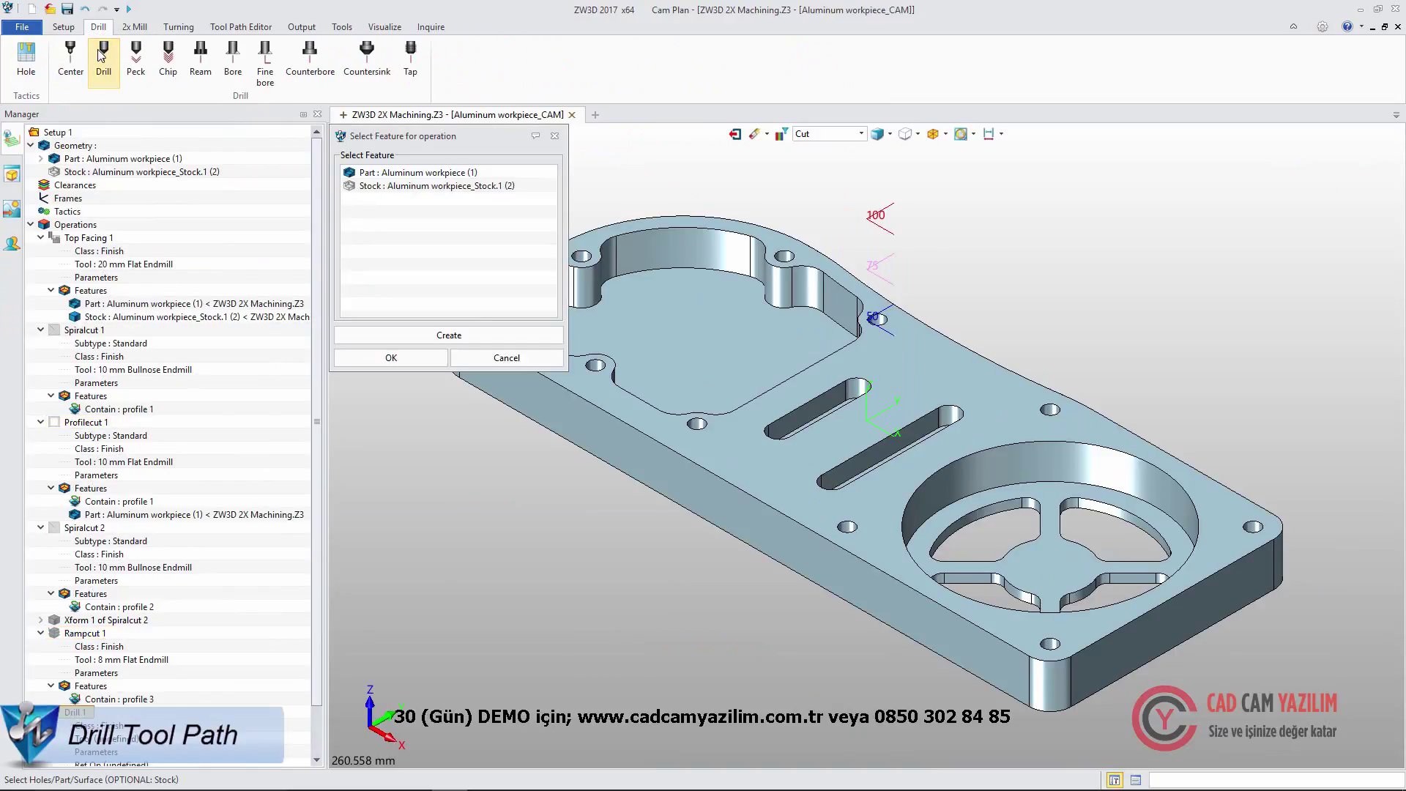
left_click(449, 335)
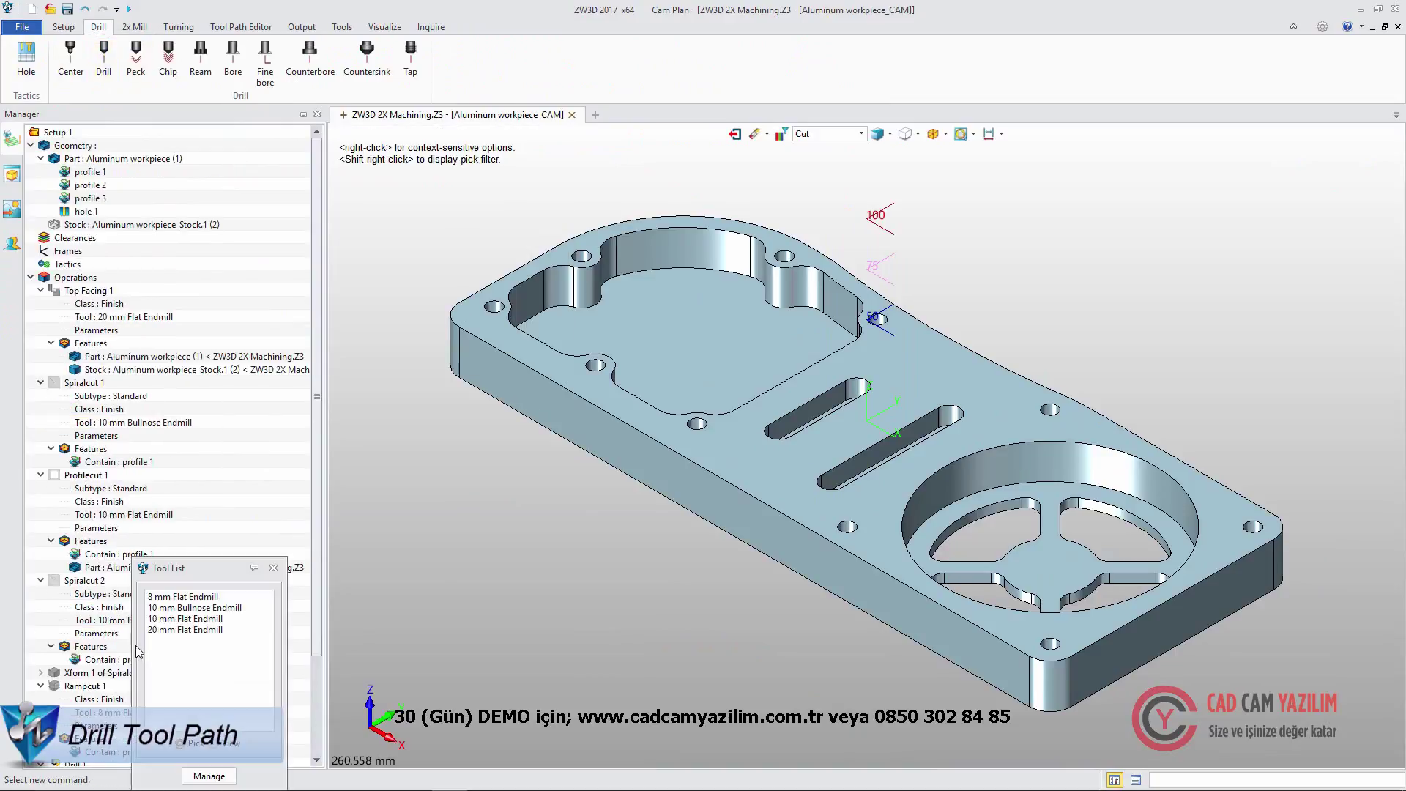
type("D8")
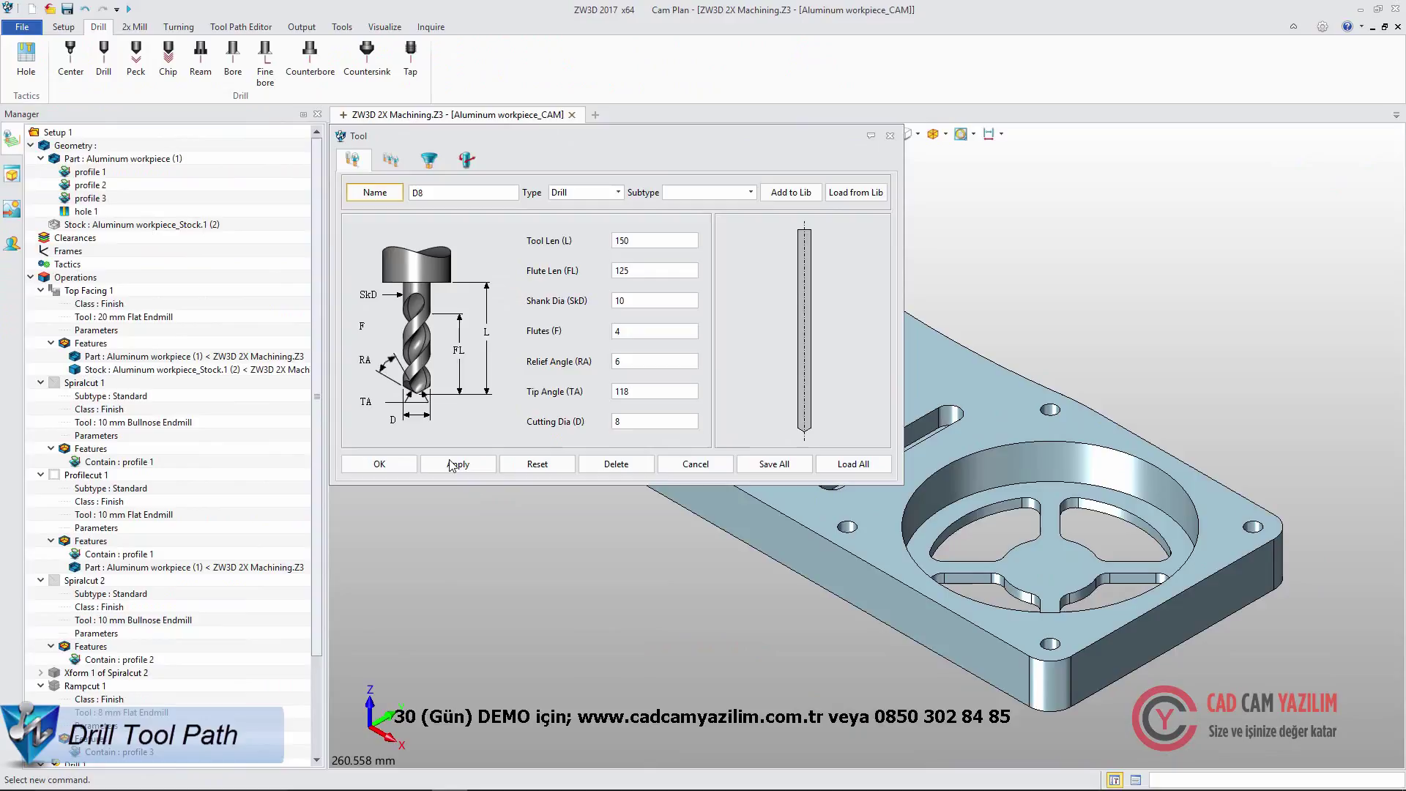
left_click(380, 464)
left_click(720, 435)
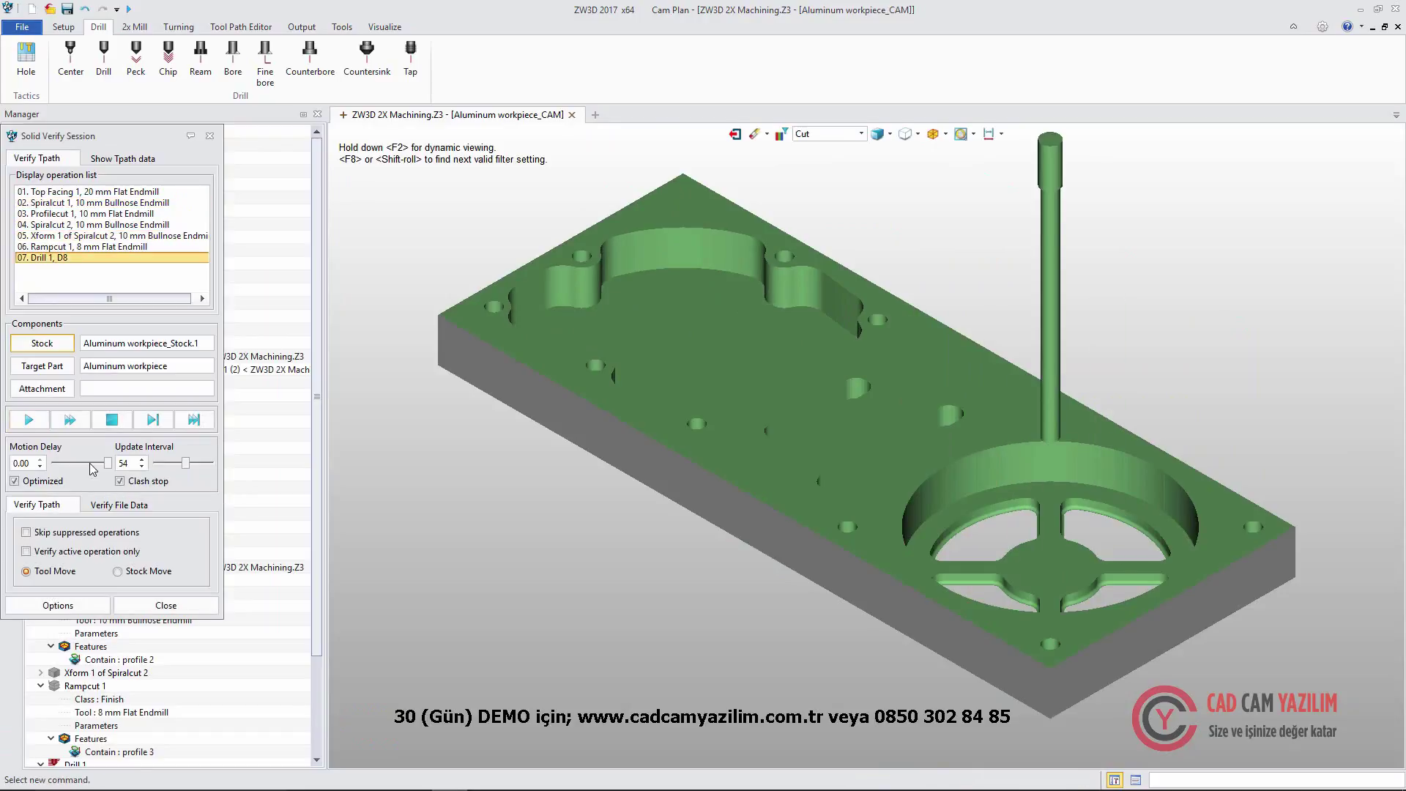
Run a visual analysis of the simulated Aluminum workpiece from the simulation options and close the solid verification.
left_click(80, 603)
left_click(88, 505)
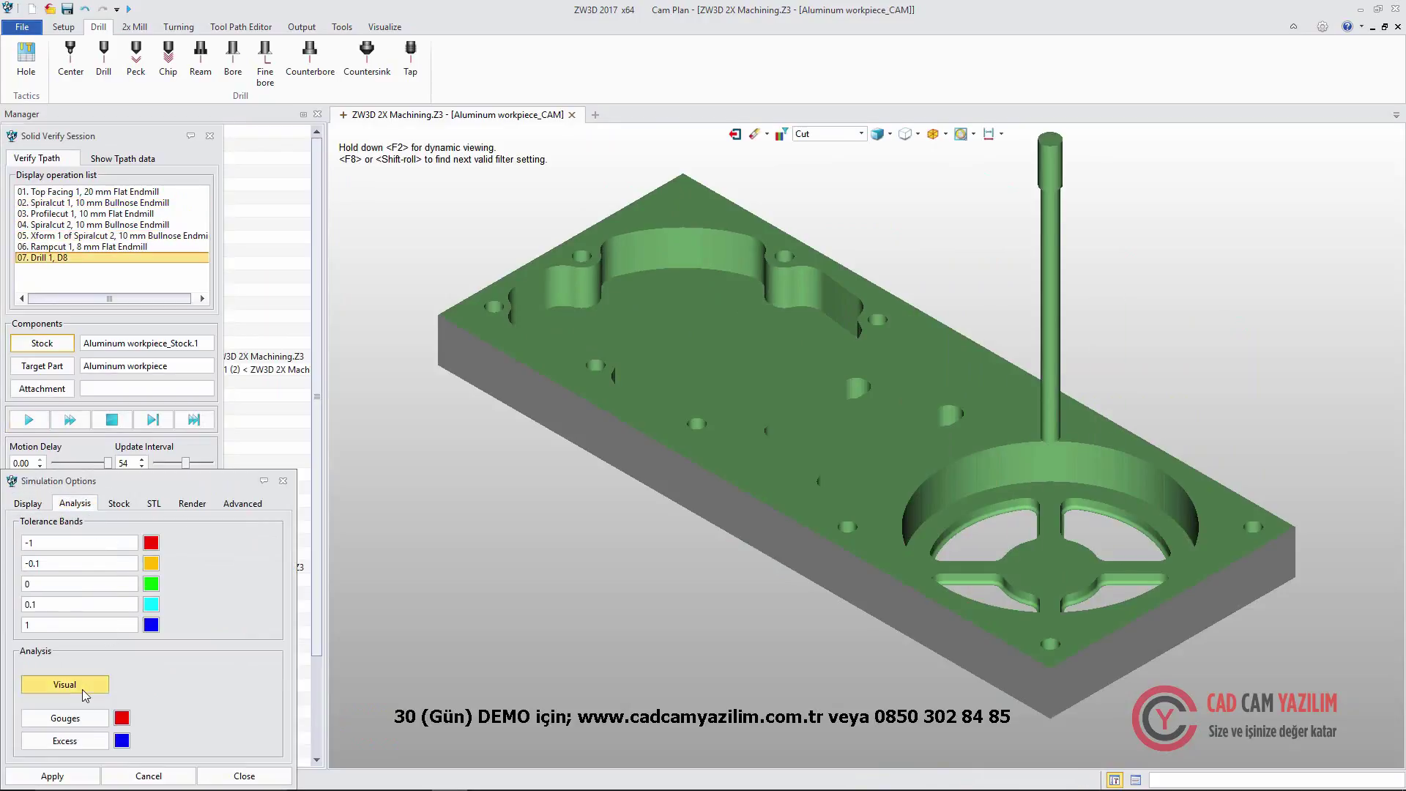
left_click(82, 688)
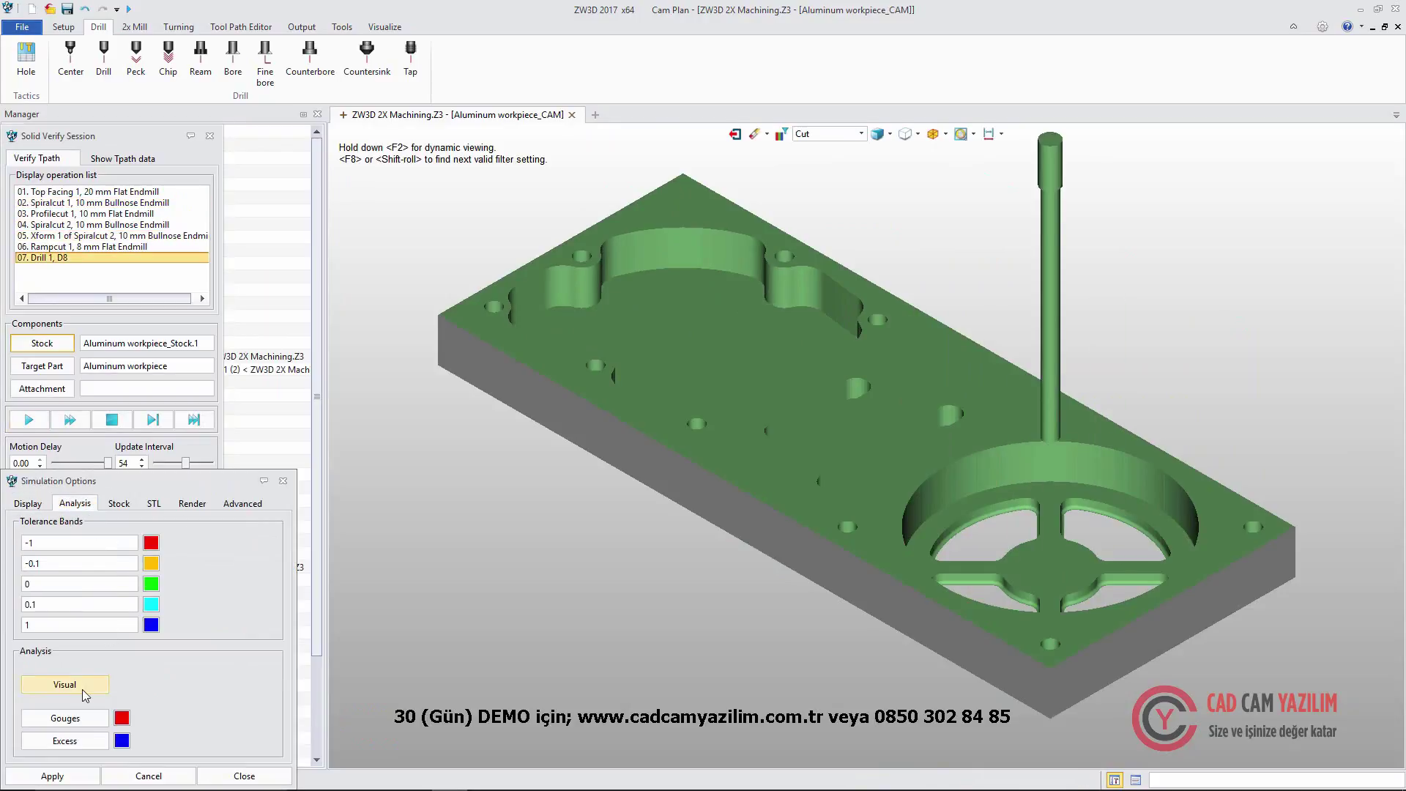
left_click(218, 771)
left_click(183, 603)
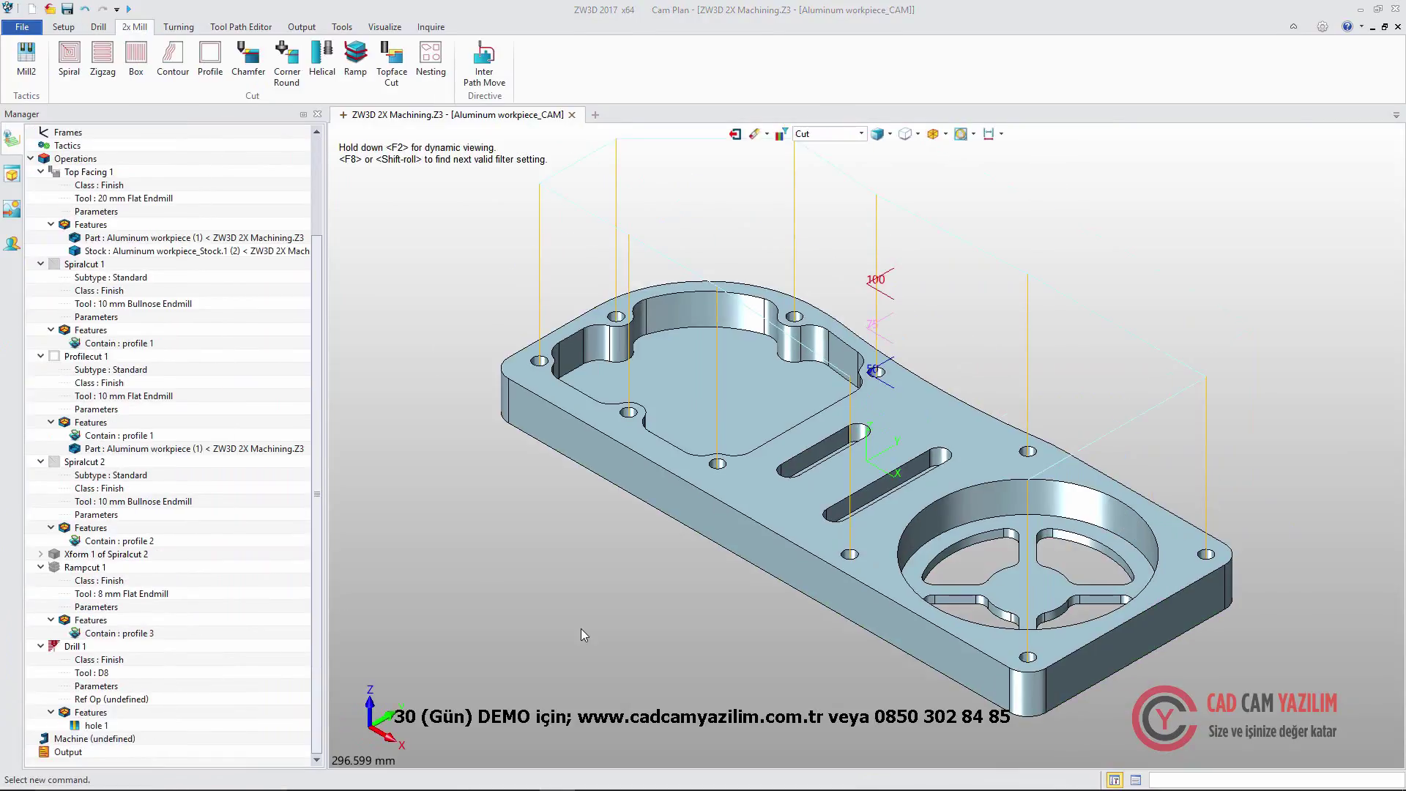
Define the CAM plan's machine with the FanucBasic post configuration.
double_click(94, 738)
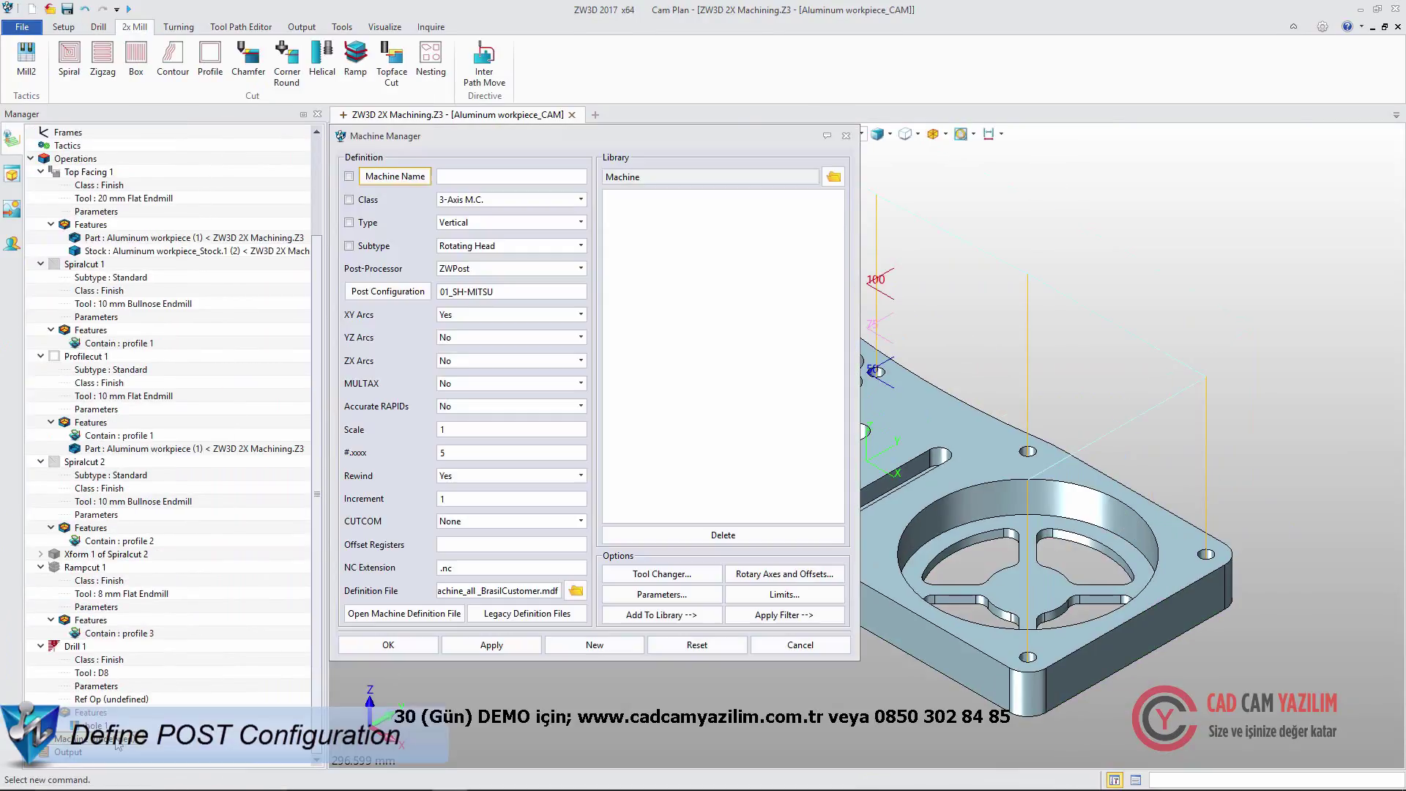
left_click(400, 291)
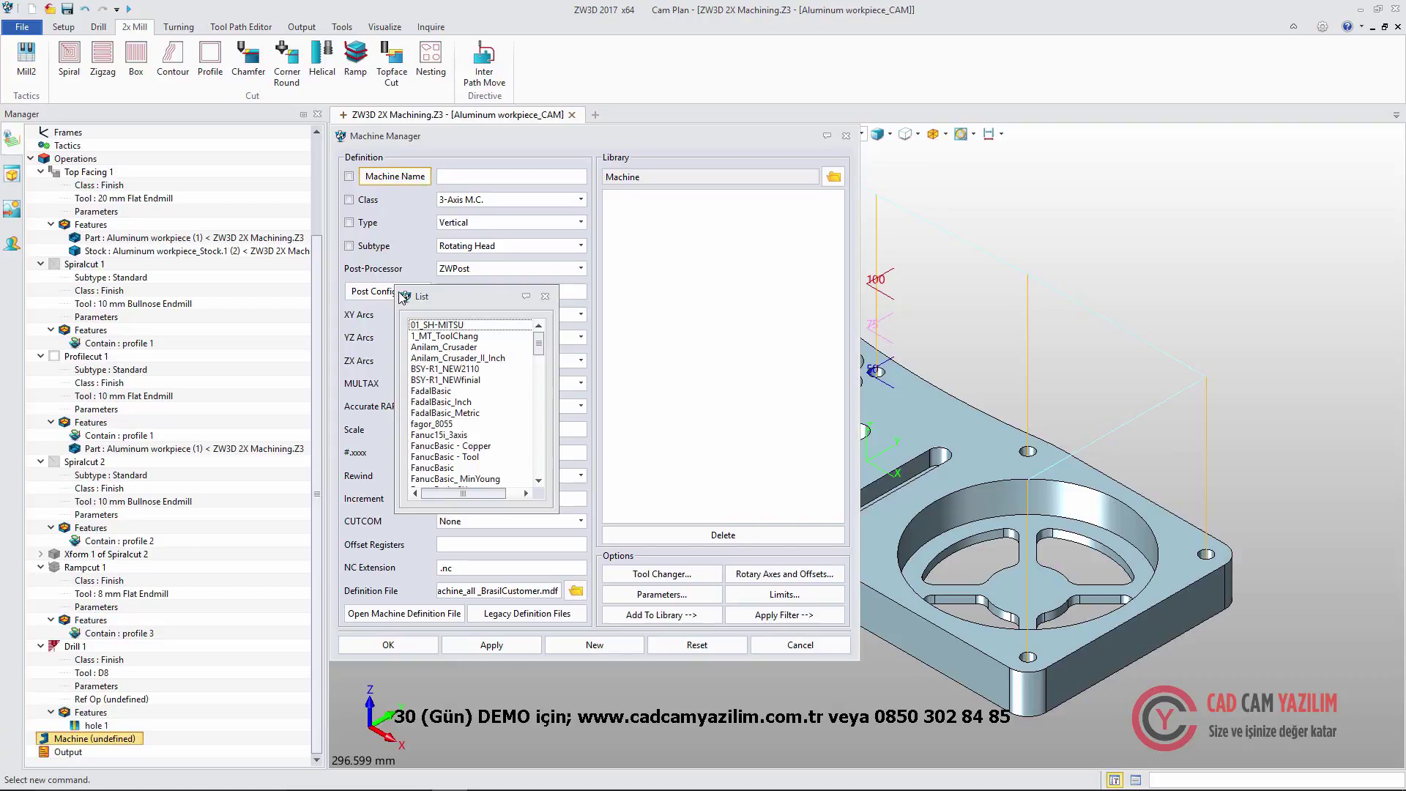
scroll(454, 439, "down", 2)
double_click(454, 439)
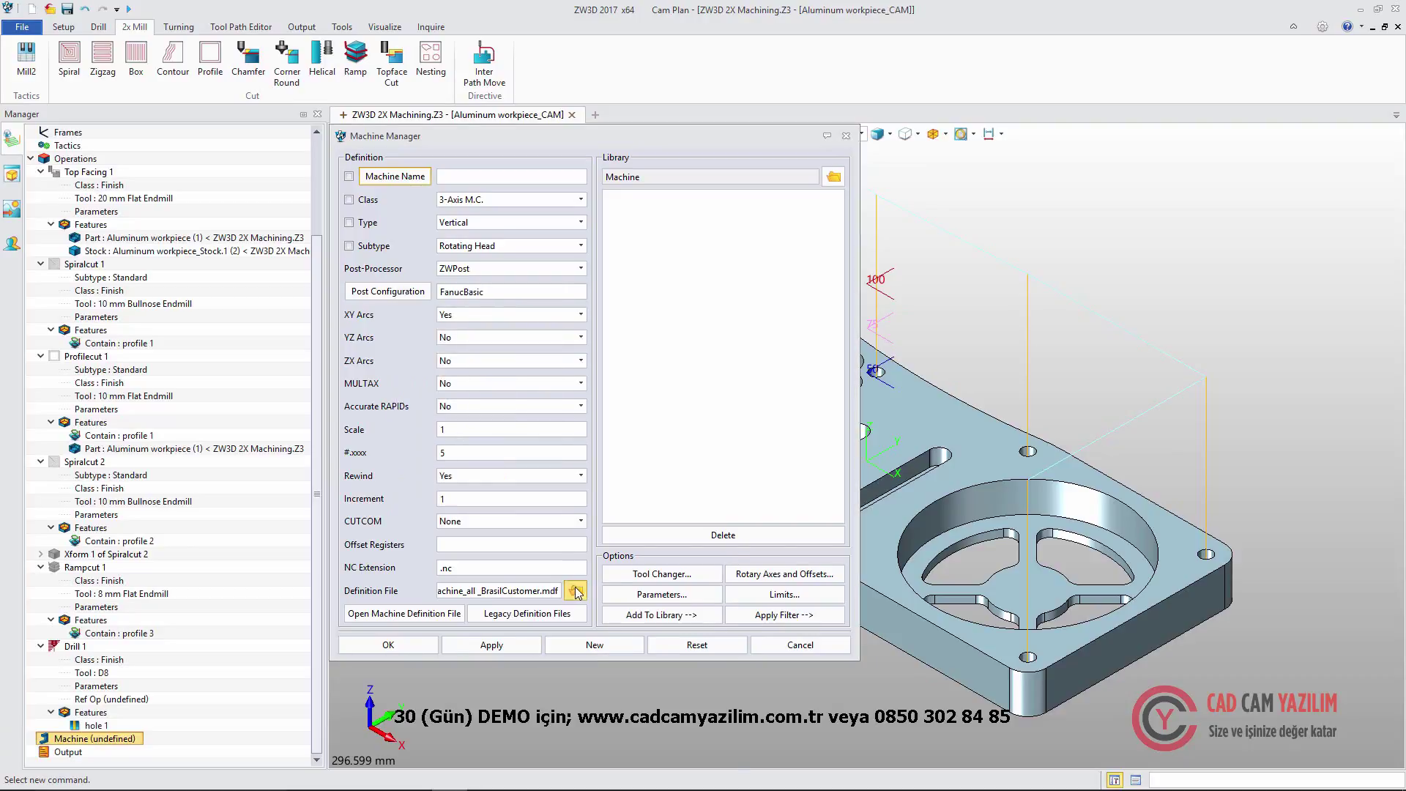
left_click(392, 646)
Create an NC output from all operations and generate its NC code file with Machine 1.
scroll(146, 315, "up", 3)
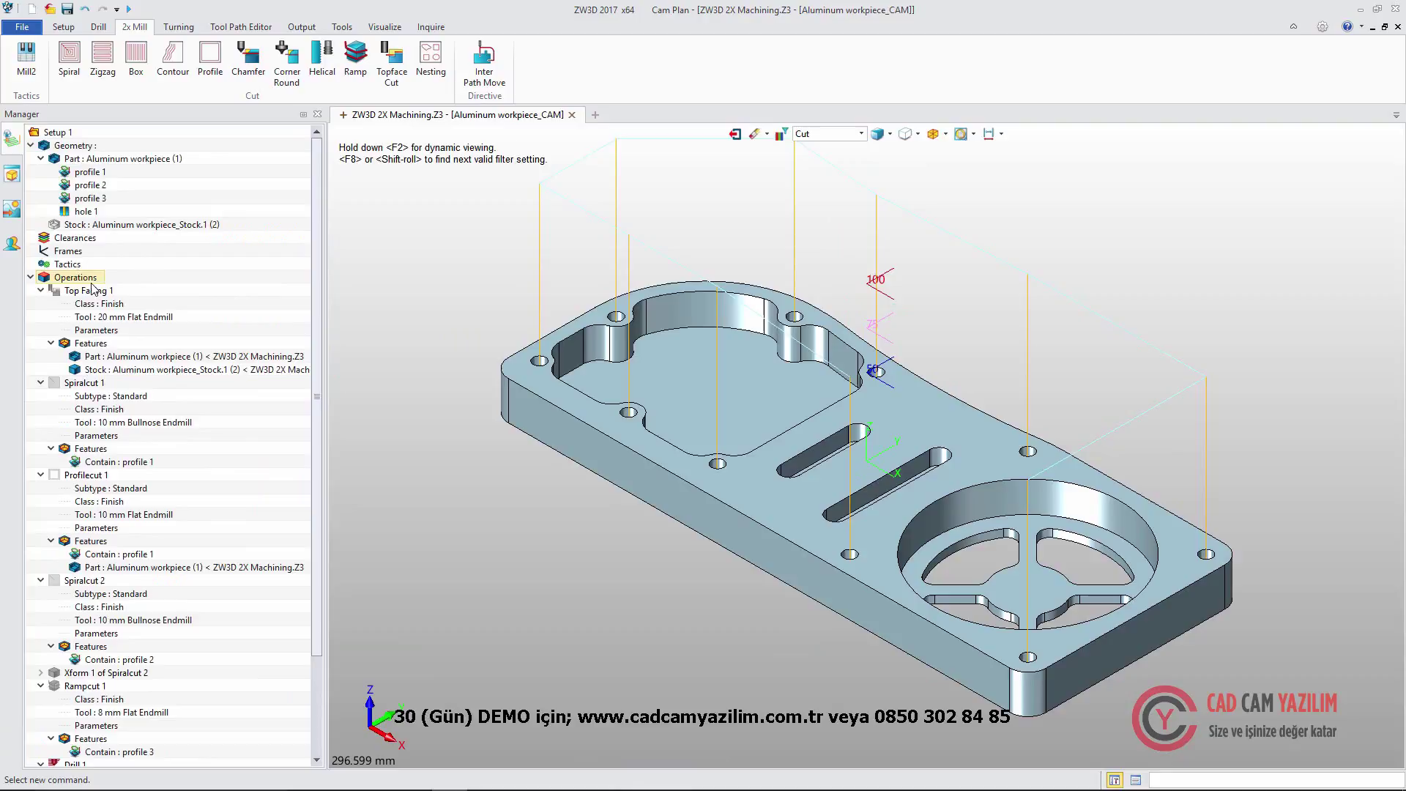
right_click(91, 283)
left_click(149, 522)
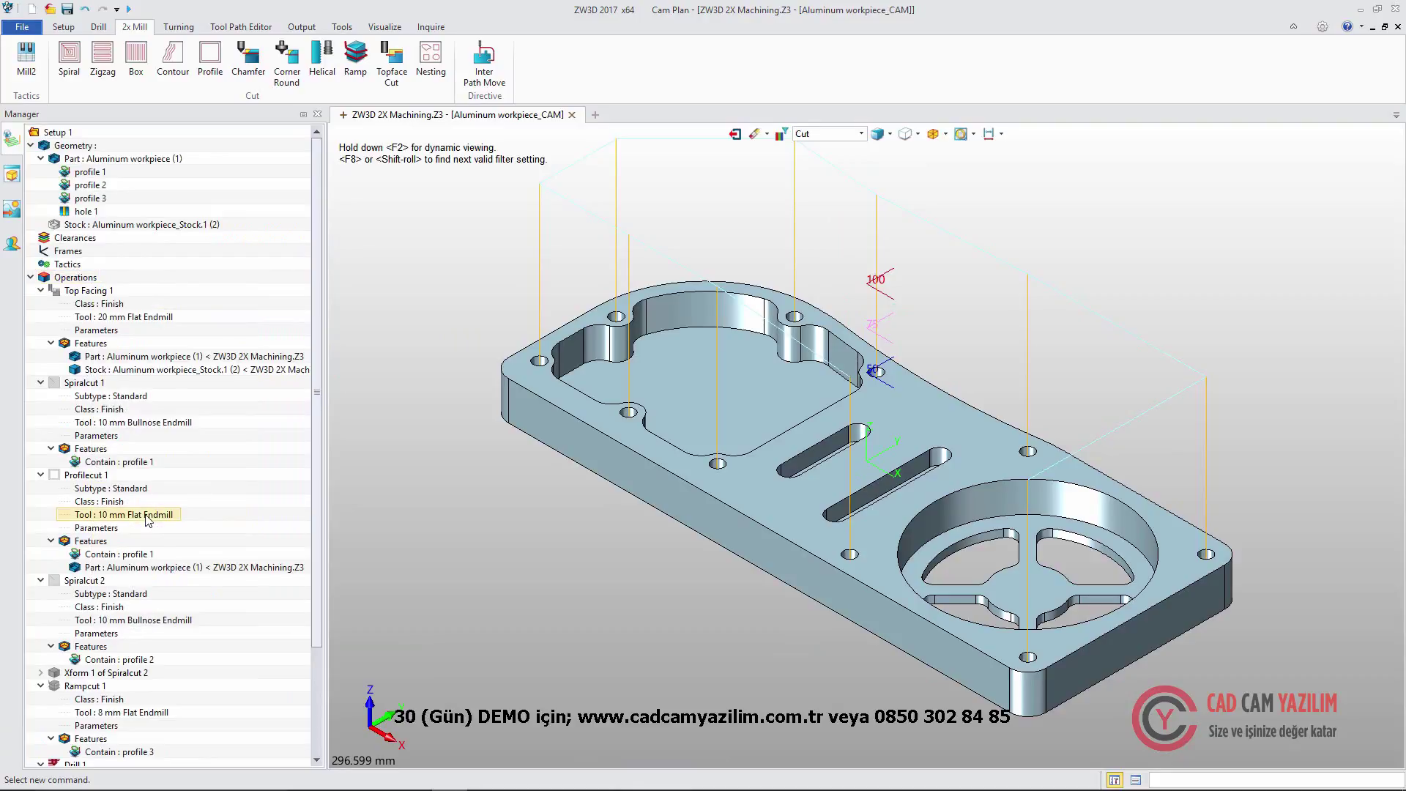
scroll(149, 522, "down", 3)
right_click(71, 751)
left_click(139, 713)
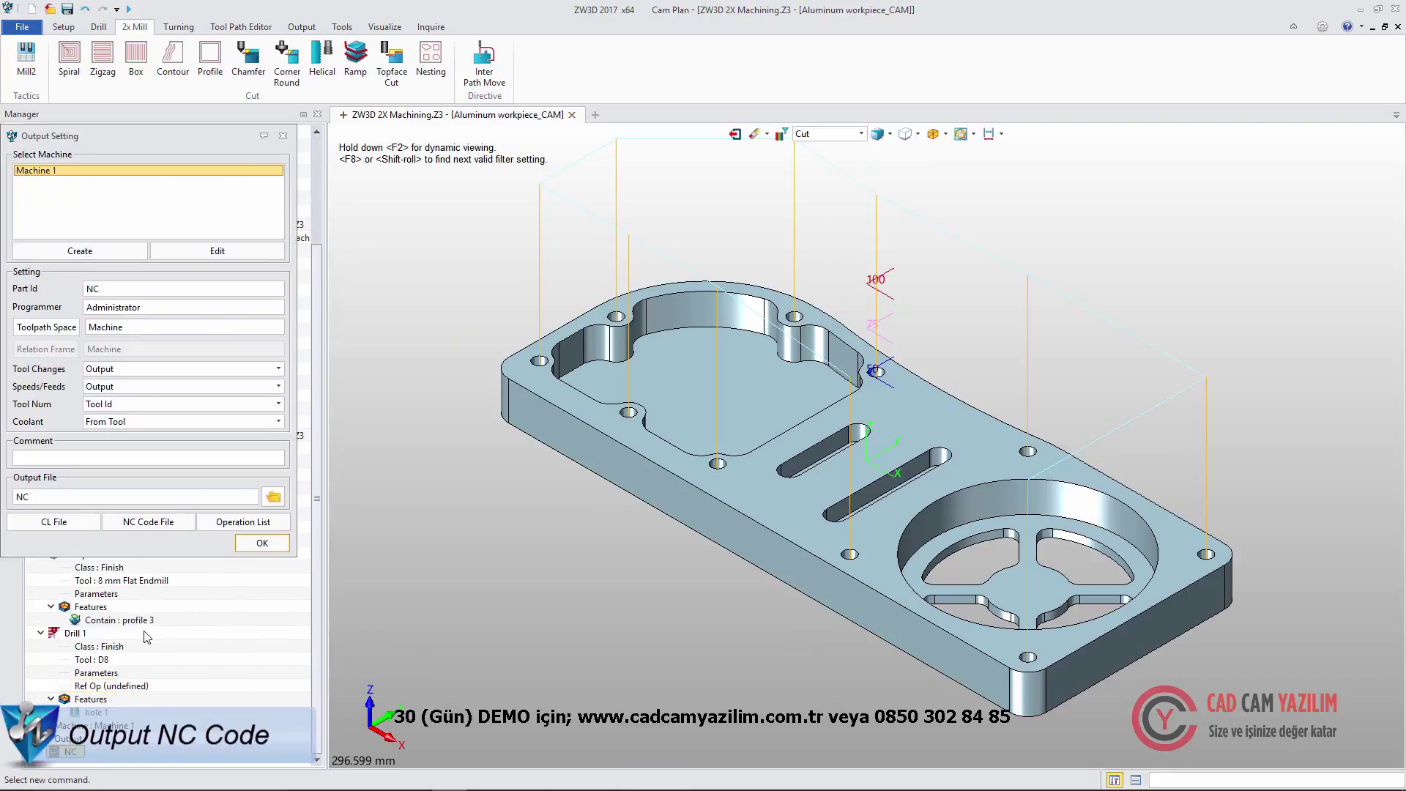
left_click(110, 525)
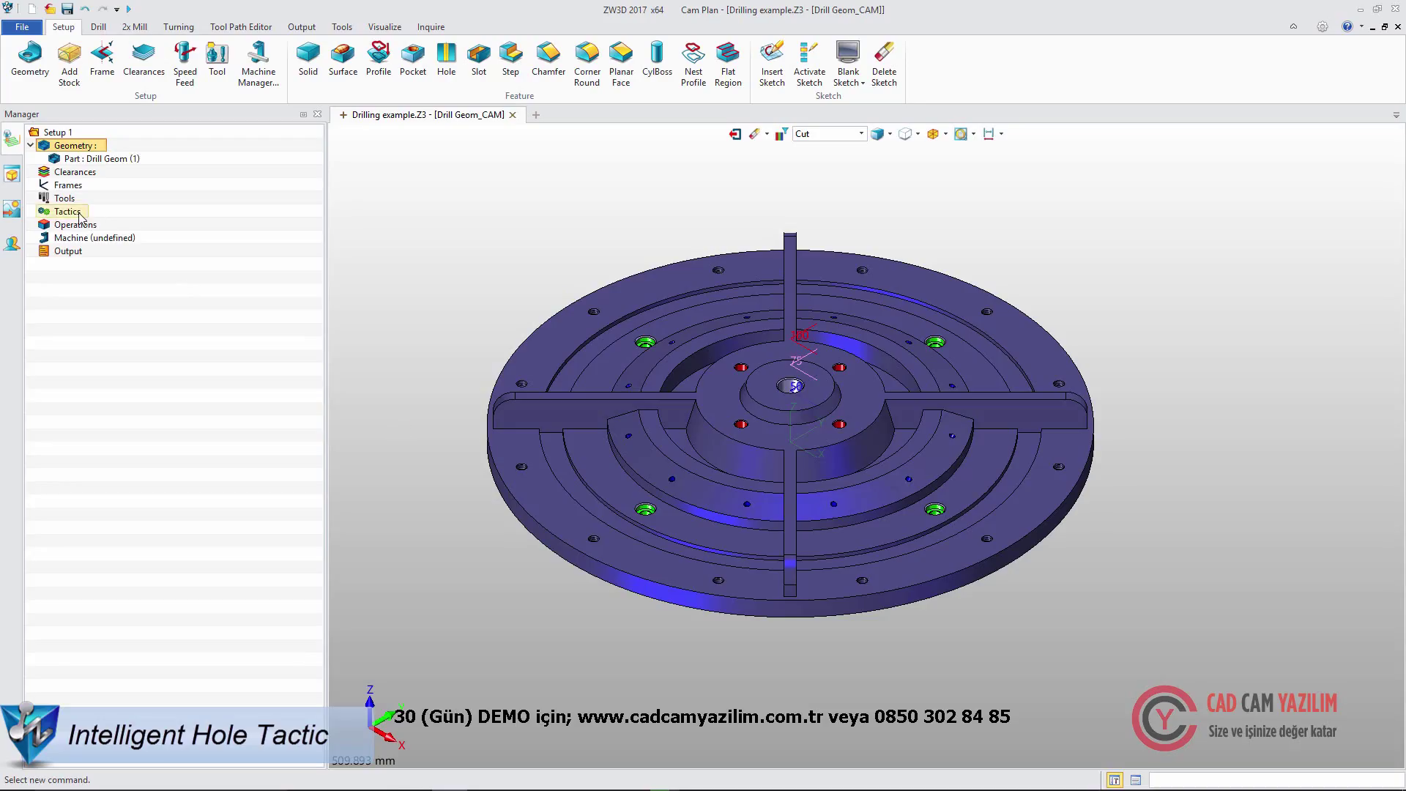
Add a hole tactic for the Drill Geom part and calculate its hole-making operations.
right_click(73, 211)
left_click(101, 223)
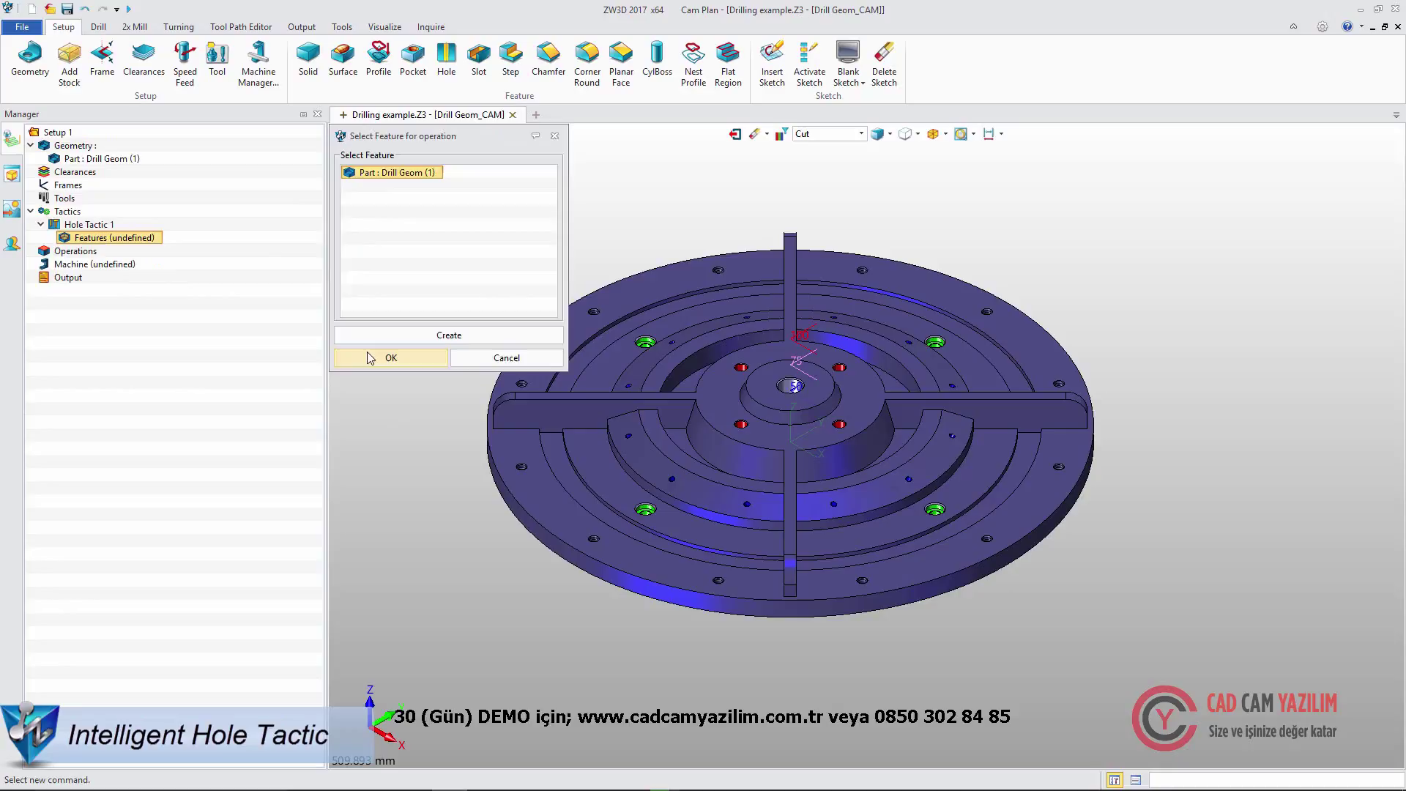
left_click(369, 358)
right_click(103, 224)
left_click(164, 290)
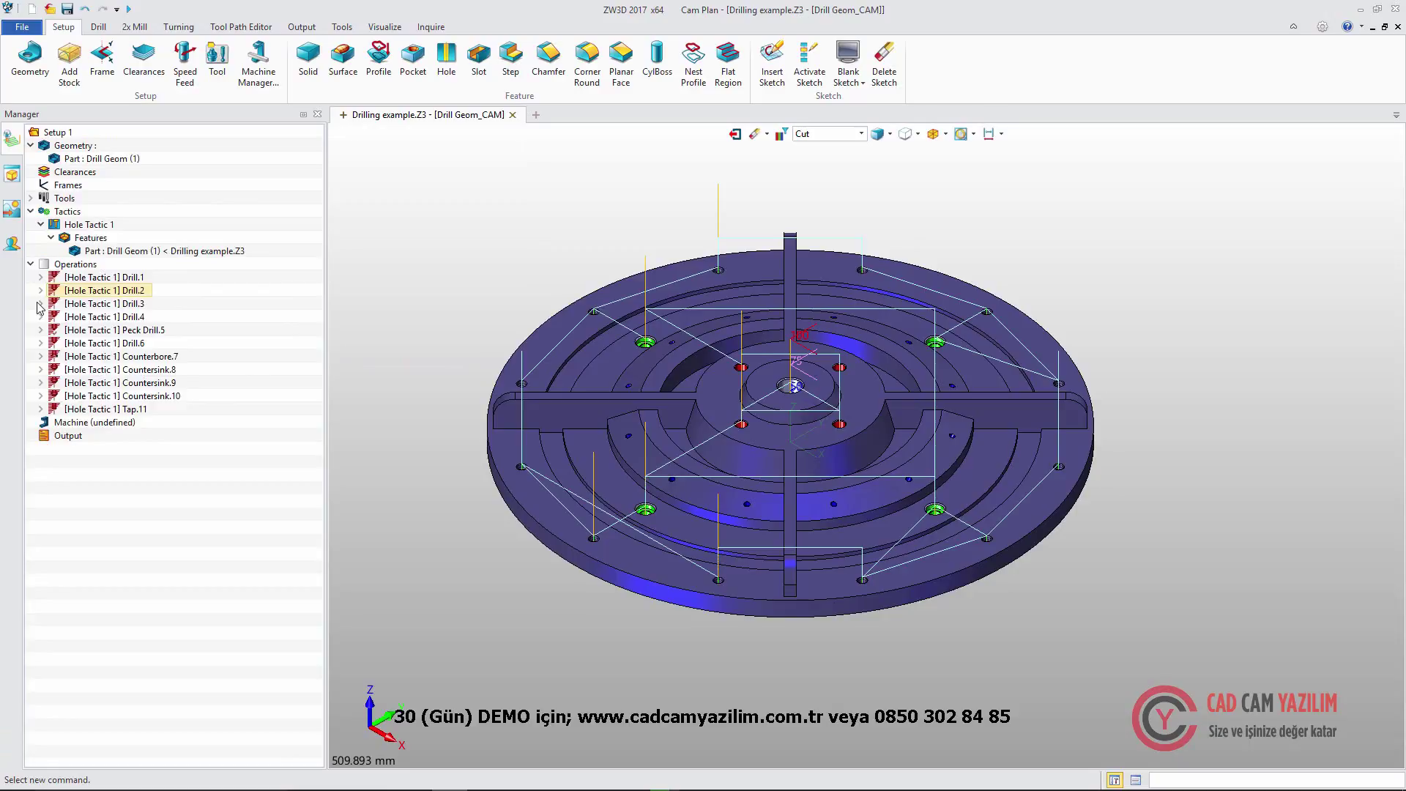
Run a solid verification starting from the Hole Tactic 1 Peck Drill.5 operation.
right_click(54, 330)
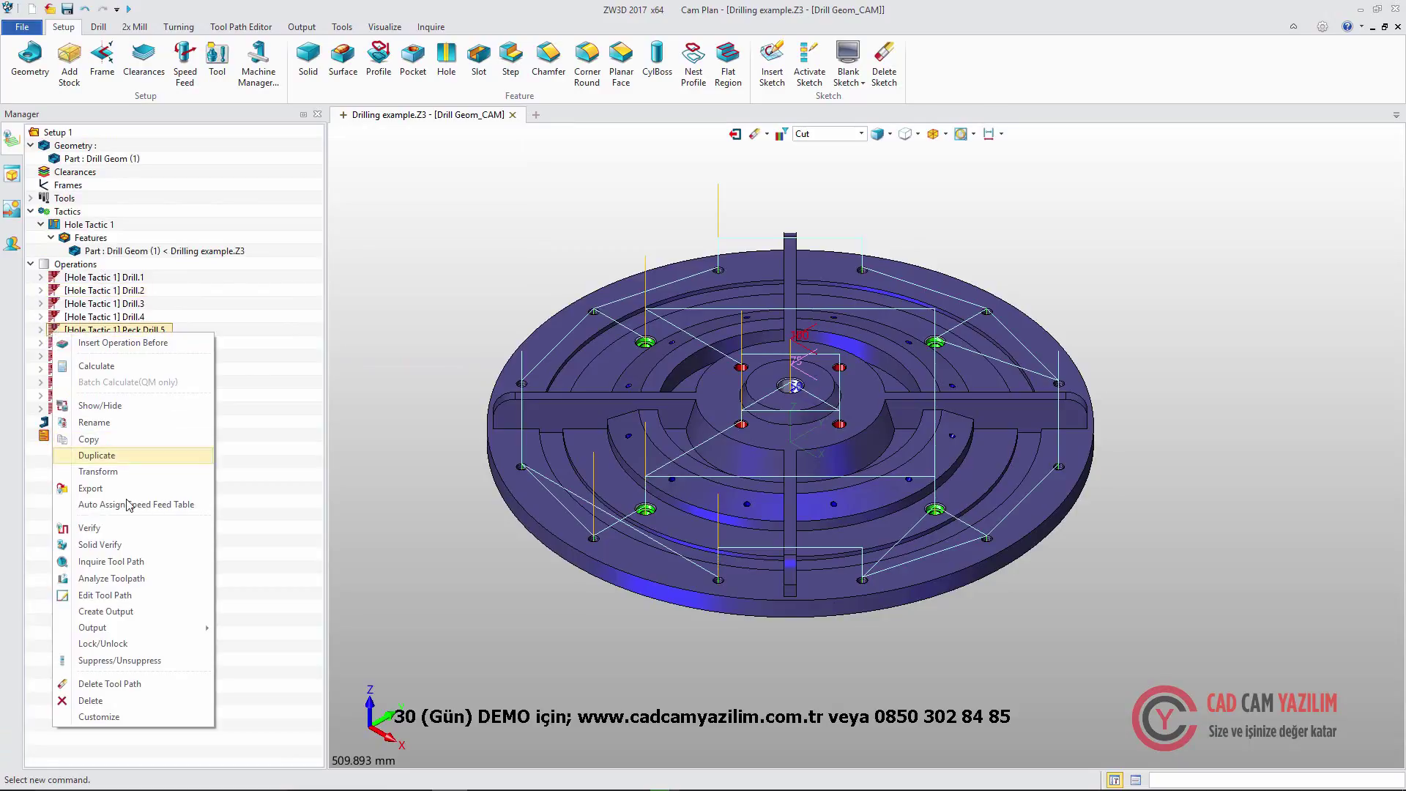
left_click(127, 544)
left_click(176, 325)
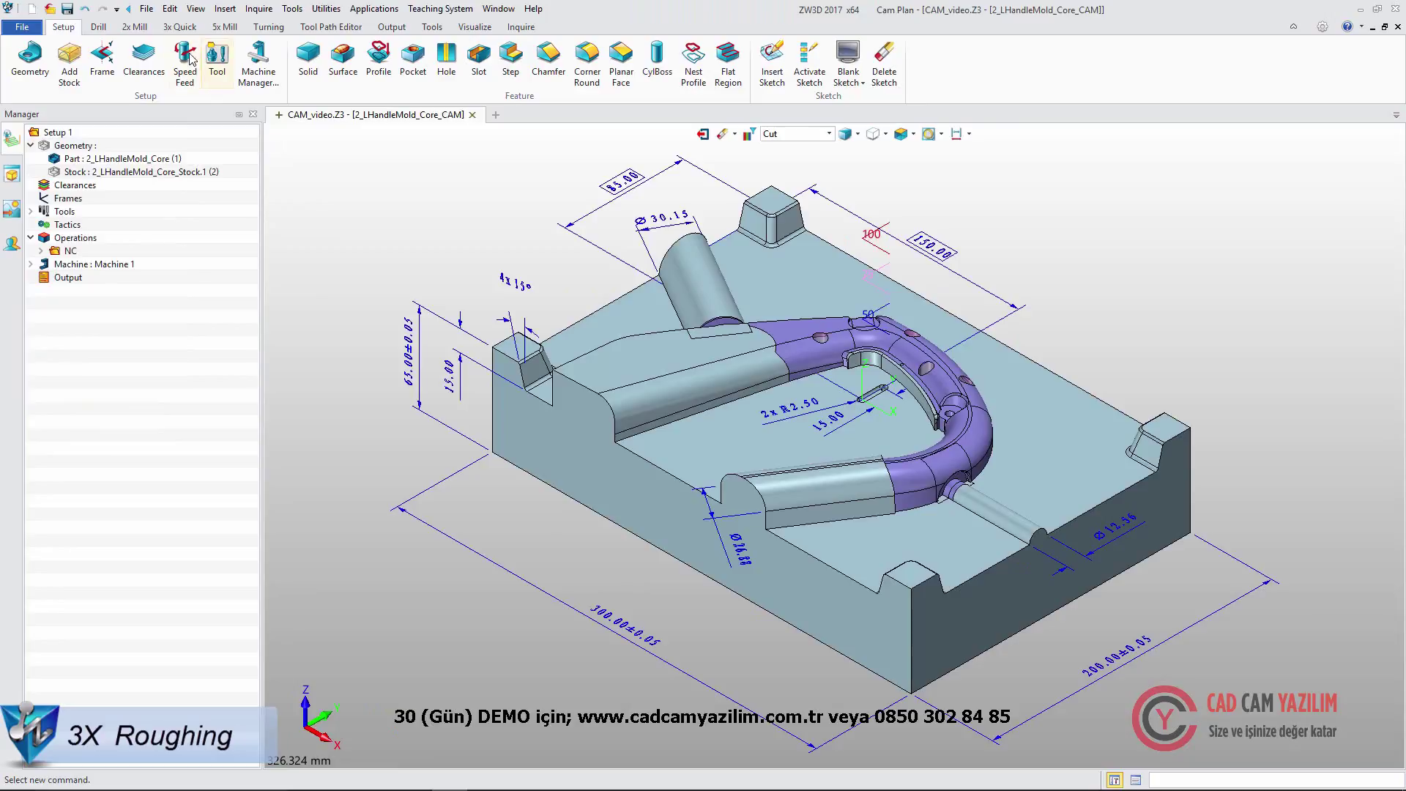
Add a 3X Offset 2D roughing operation with the 2_LHandleMold_Core part and its stock as features.
left_click(180, 28)
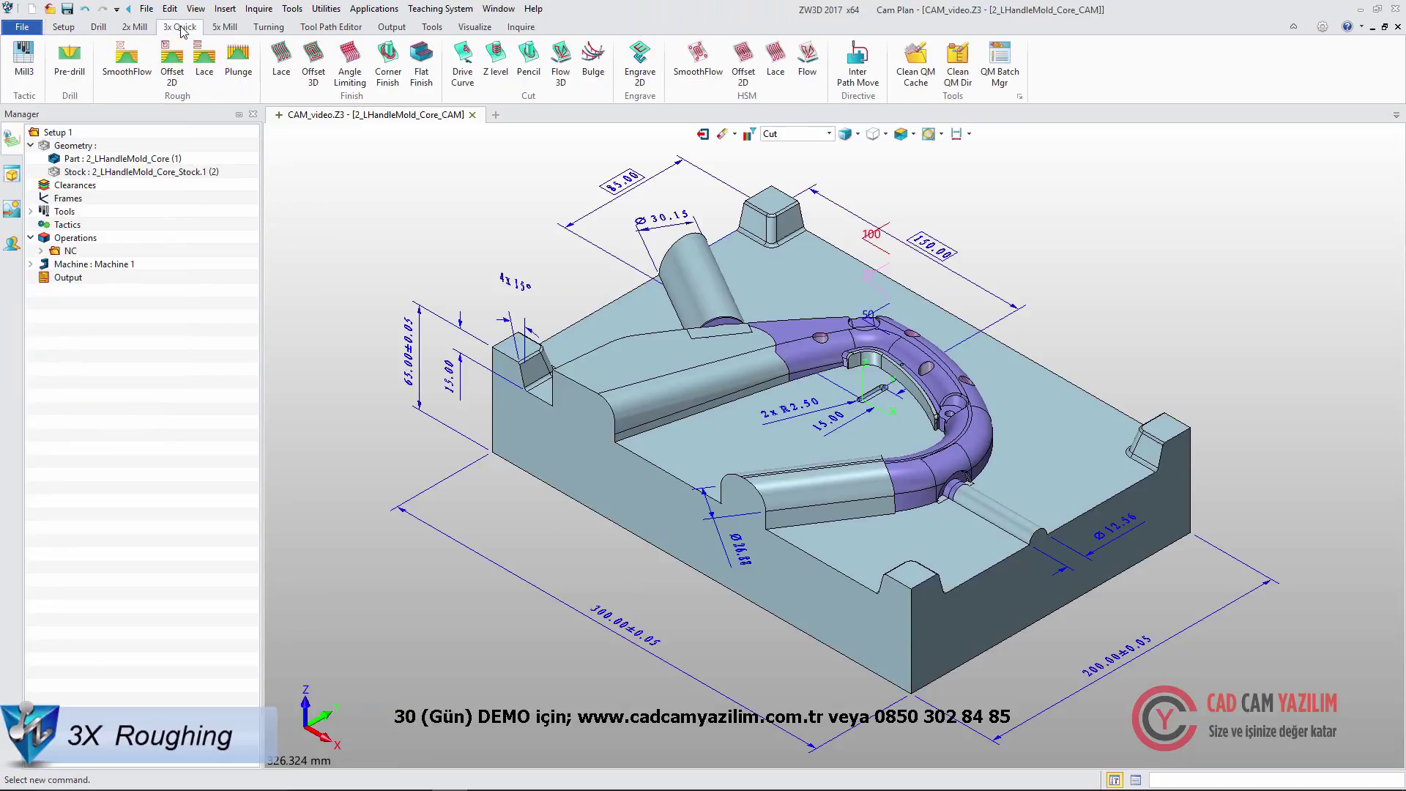
left_click(172, 63)
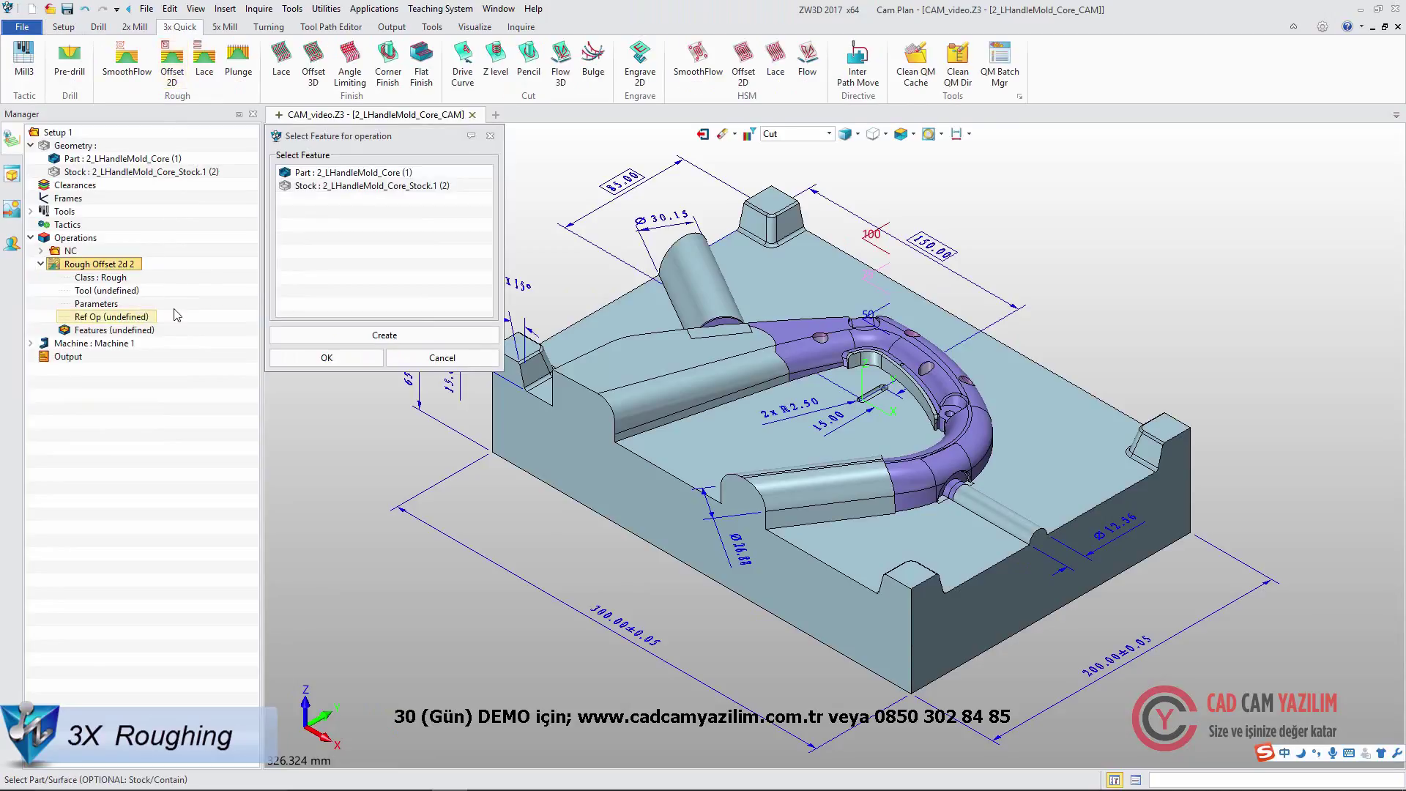
left_click_drag(326, 234, 326, 172)
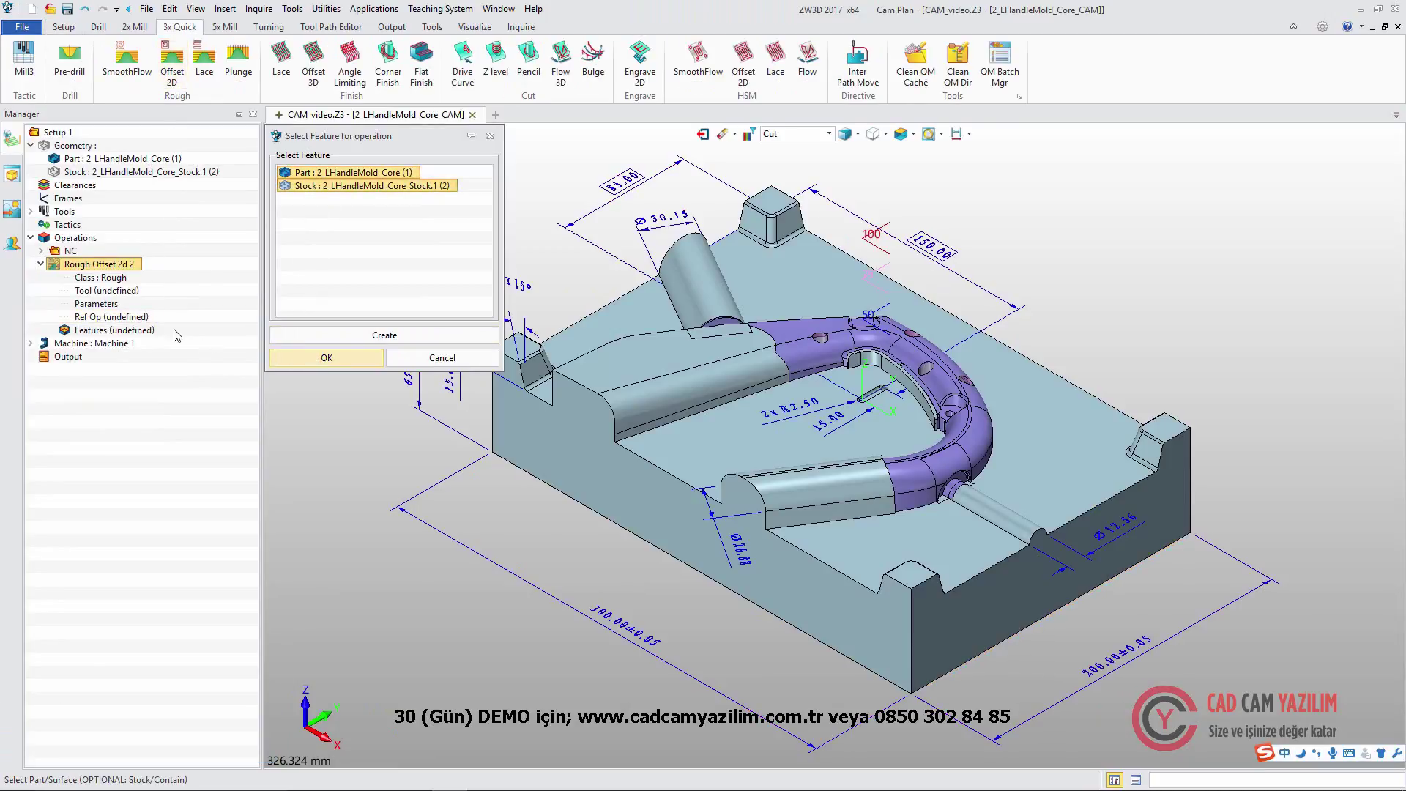
key("Return")
Assign tool D20R0.8 to Rough Offset 2d 2, set Surface Thick 0.5, Z Surface Thick 0.3 and absolute stepdown 2, and calculate it.
double_click(126, 292)
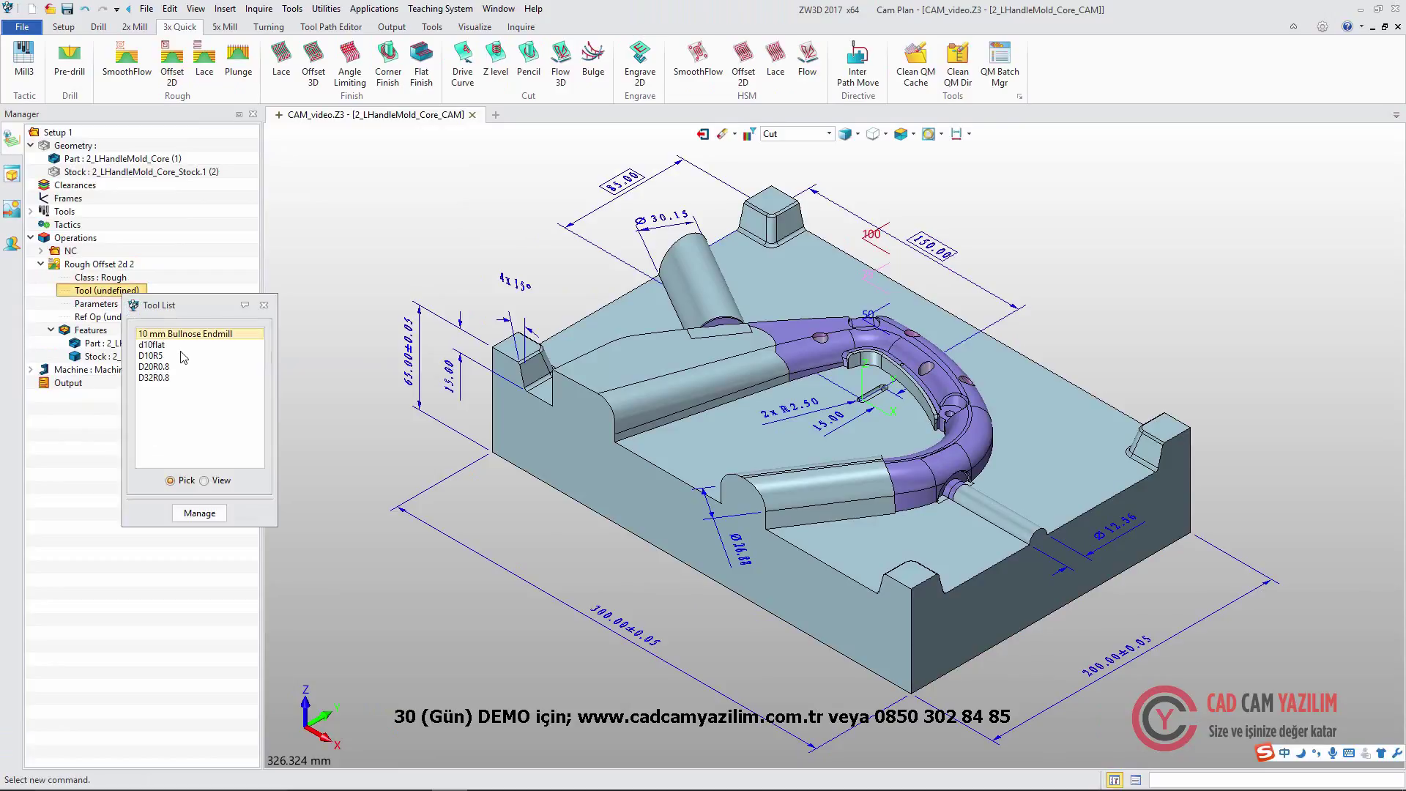
left_click(185, 367)
double_click(187, 369)
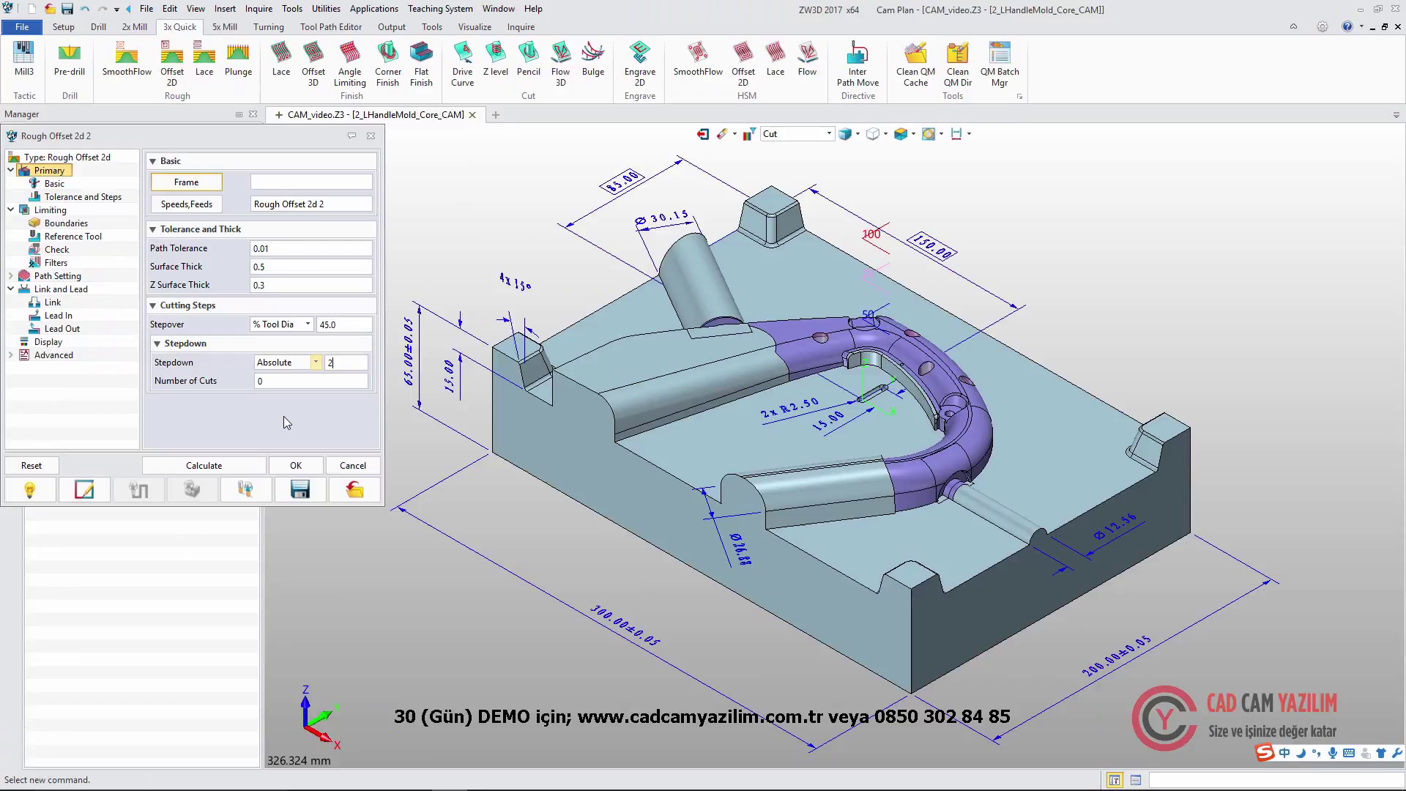
left_click(204, 465)
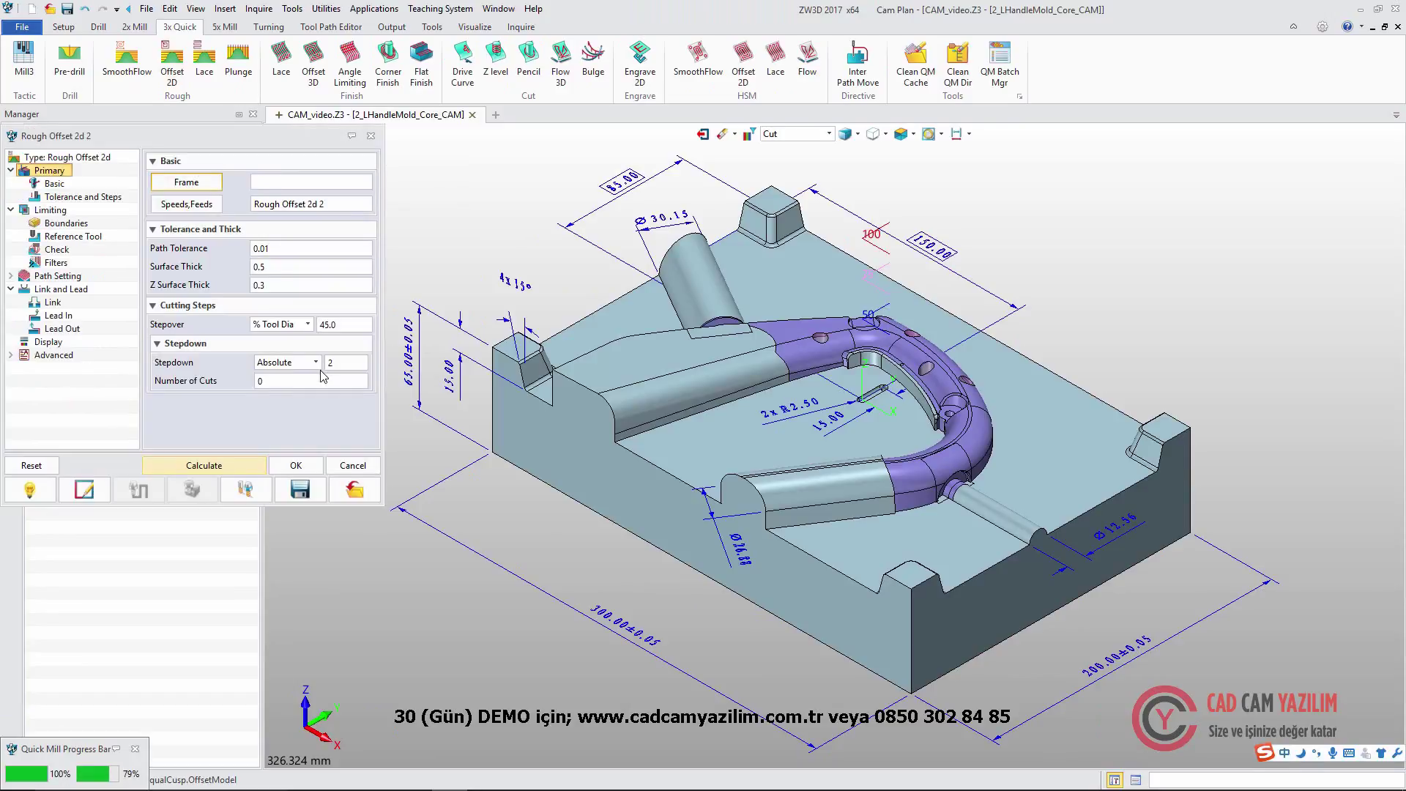
left_click(278, 468)
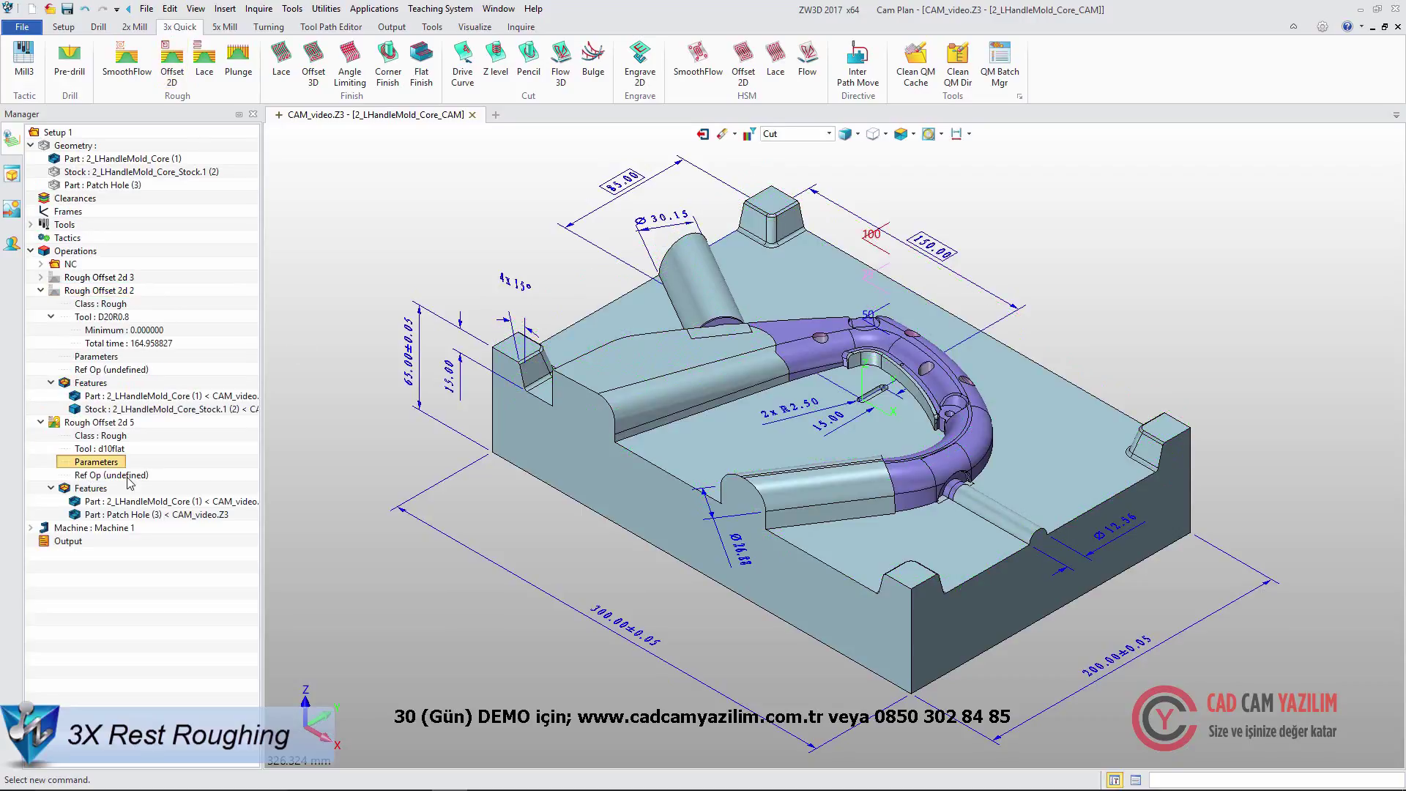
Set Rough Offset 2d 3 as the reference operation of Rough Offset 2d 5.
double_click(128, 476)
left_click(333, 242)
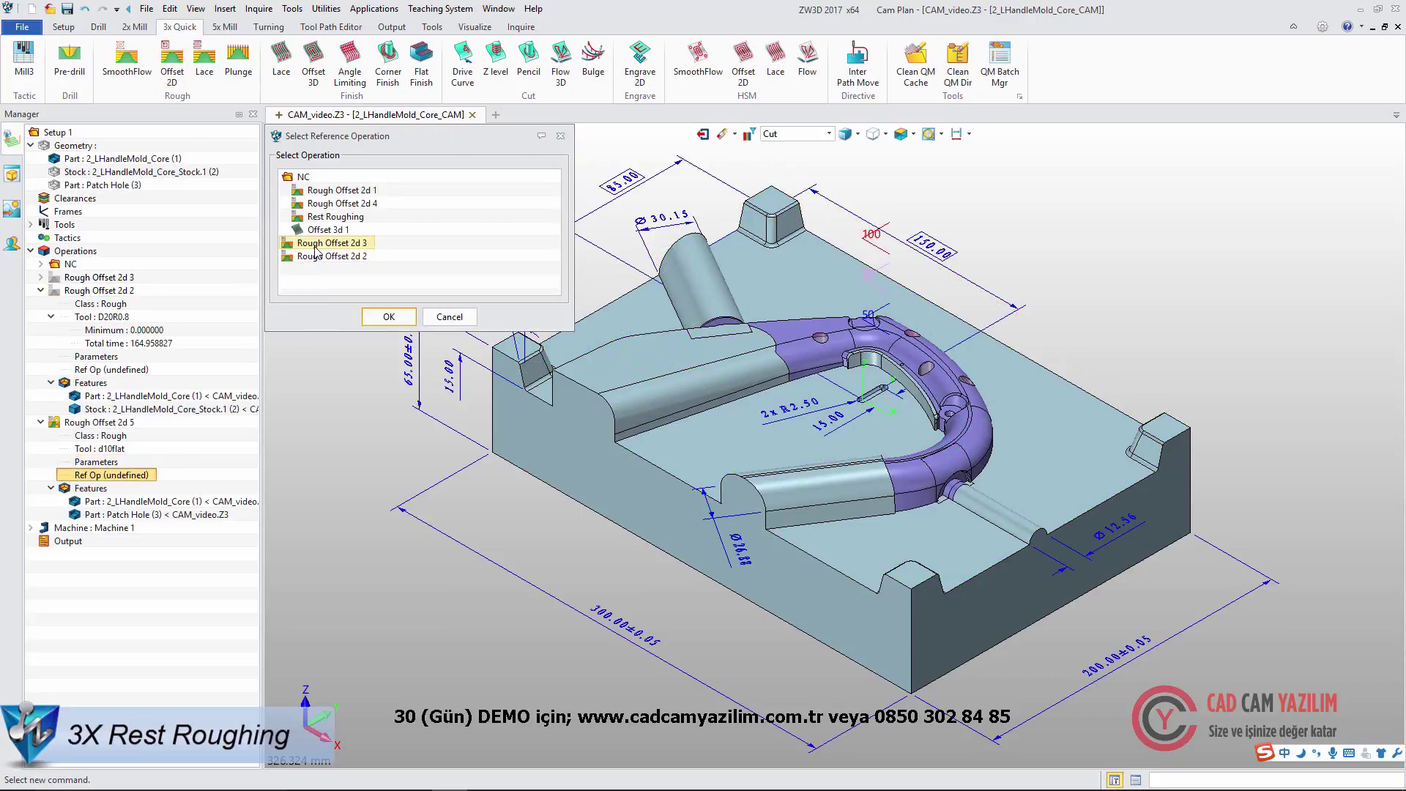
left_click(378, 320)
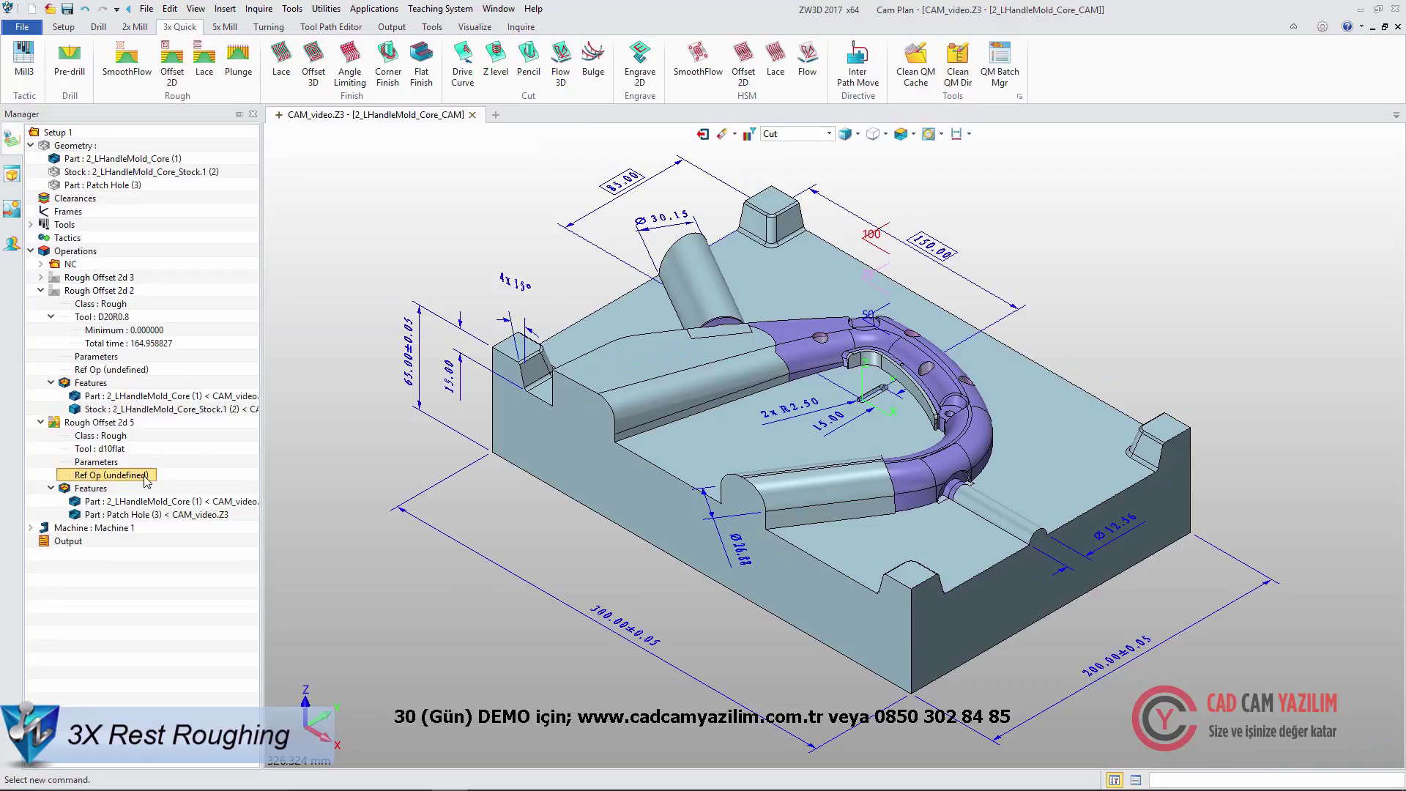
Set Rough Offset 2d 5 to Surface Thick 0.5, Z Surface Thick 0.2 and absolute stepdown 0.5, and calculate its tool path.
double_click(96, 461)
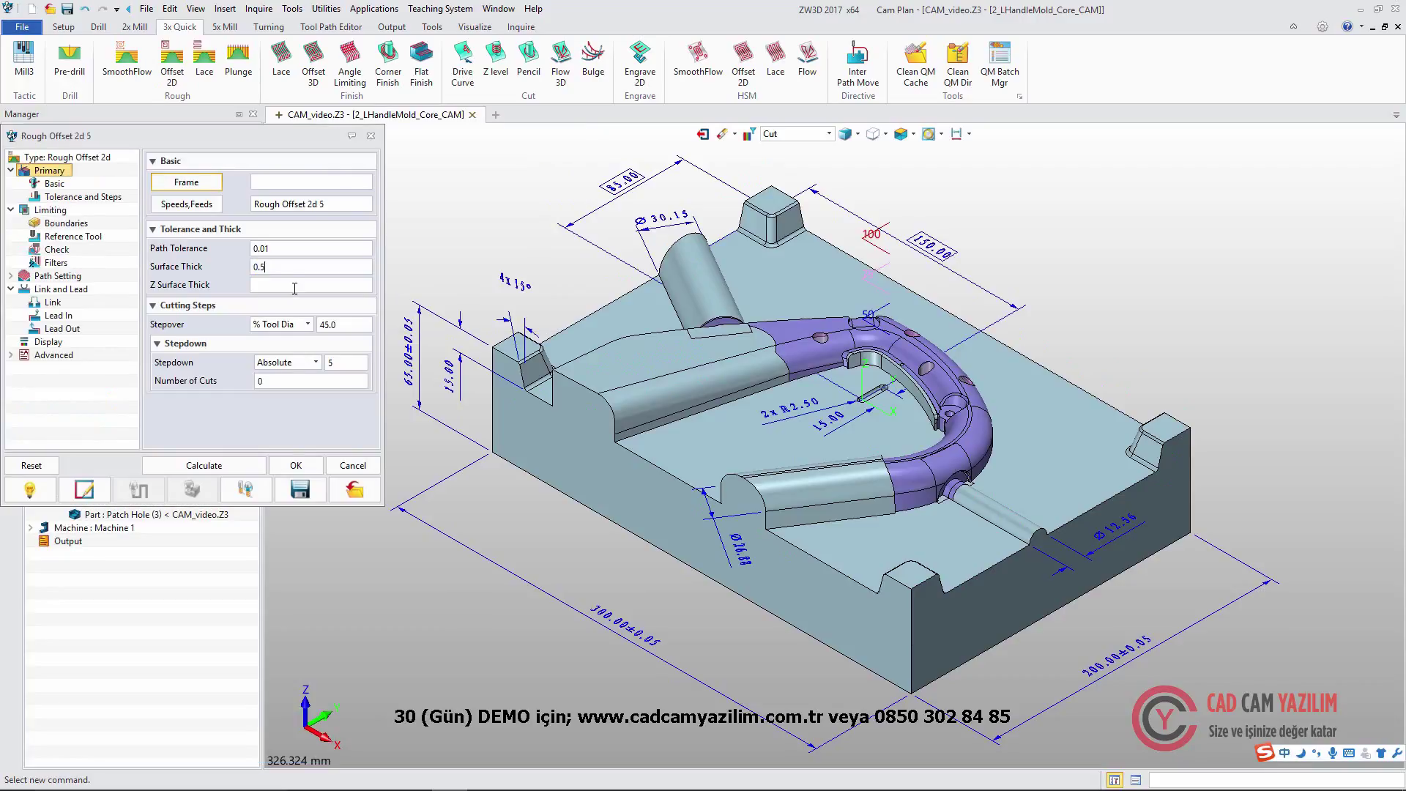
type("0.2")
double_click(333, 361)
type("0.5")
left_click(242, 460)
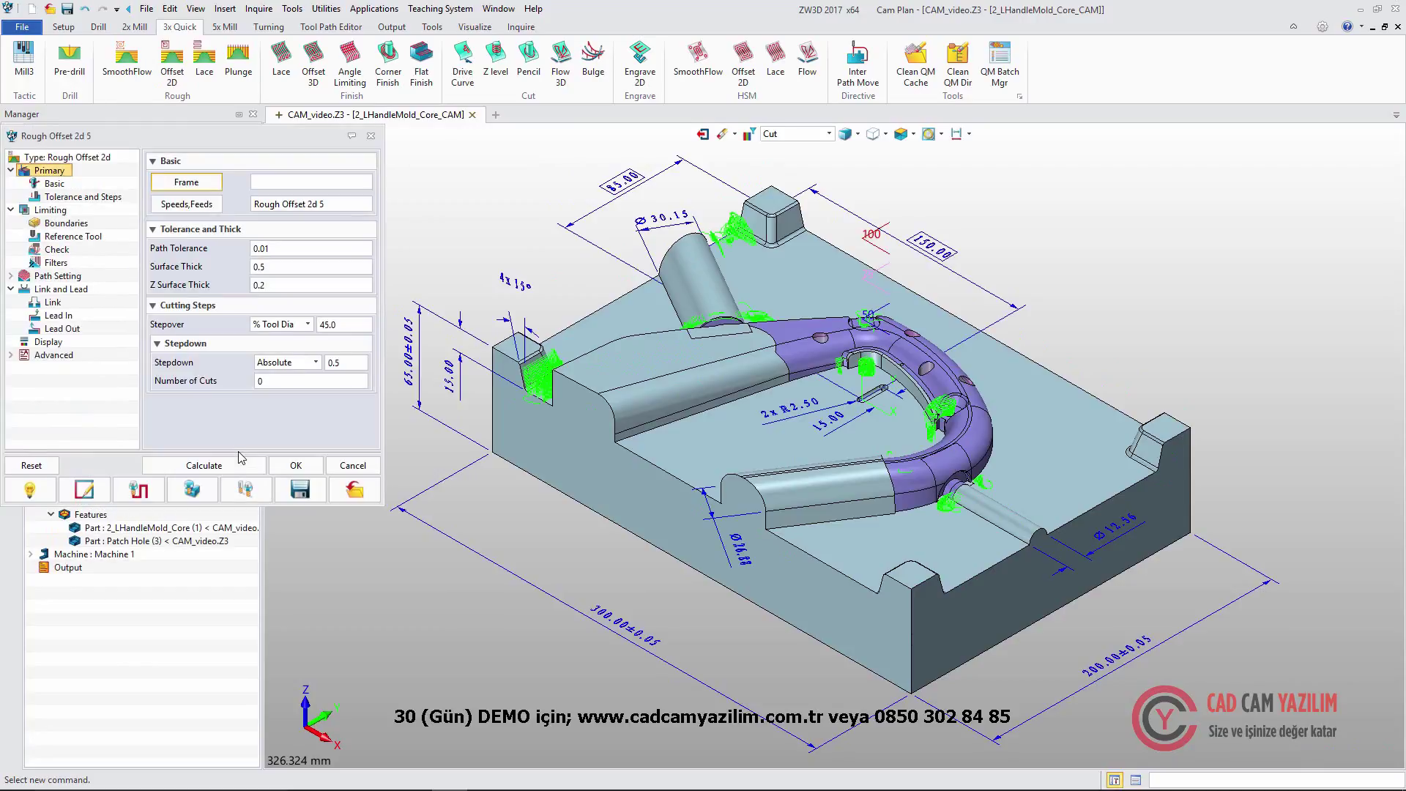
left_click(296, 465)
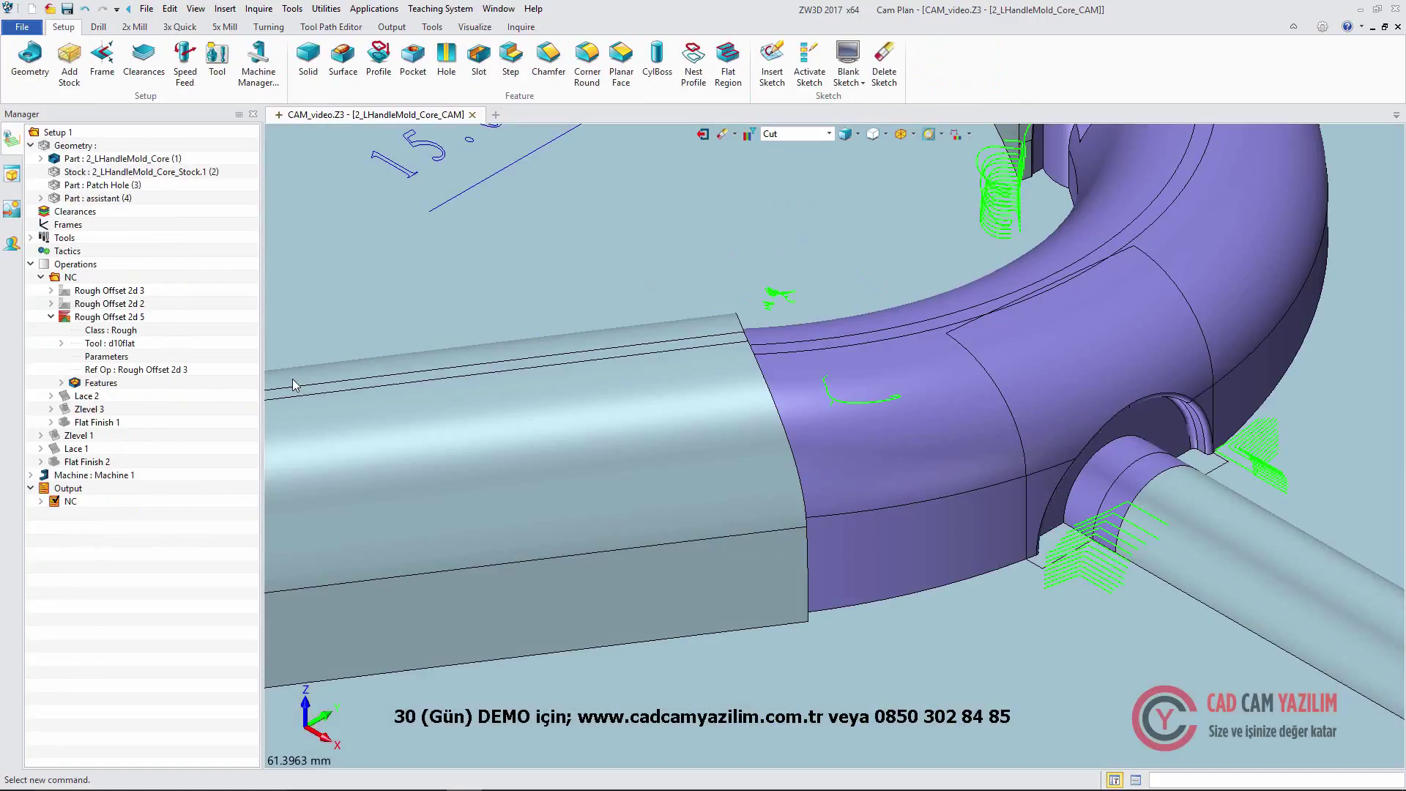
Trim the stray Rough Offset 2d 5 tool path segments beside and on the curved handle using a four-point polygon.
left_click(331, 27)
left_click(22, 59)
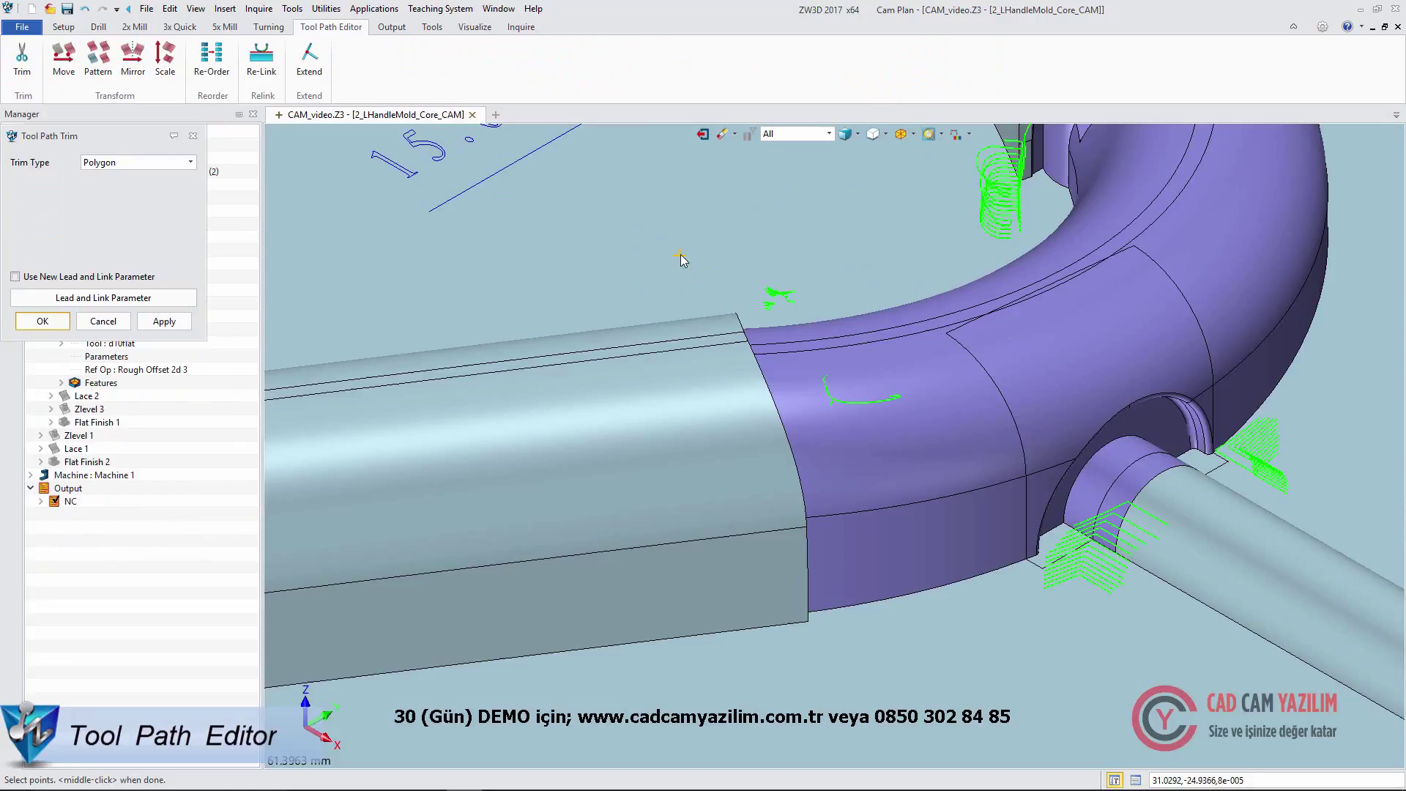
left_click(978, 439)
left_click(887, 236)
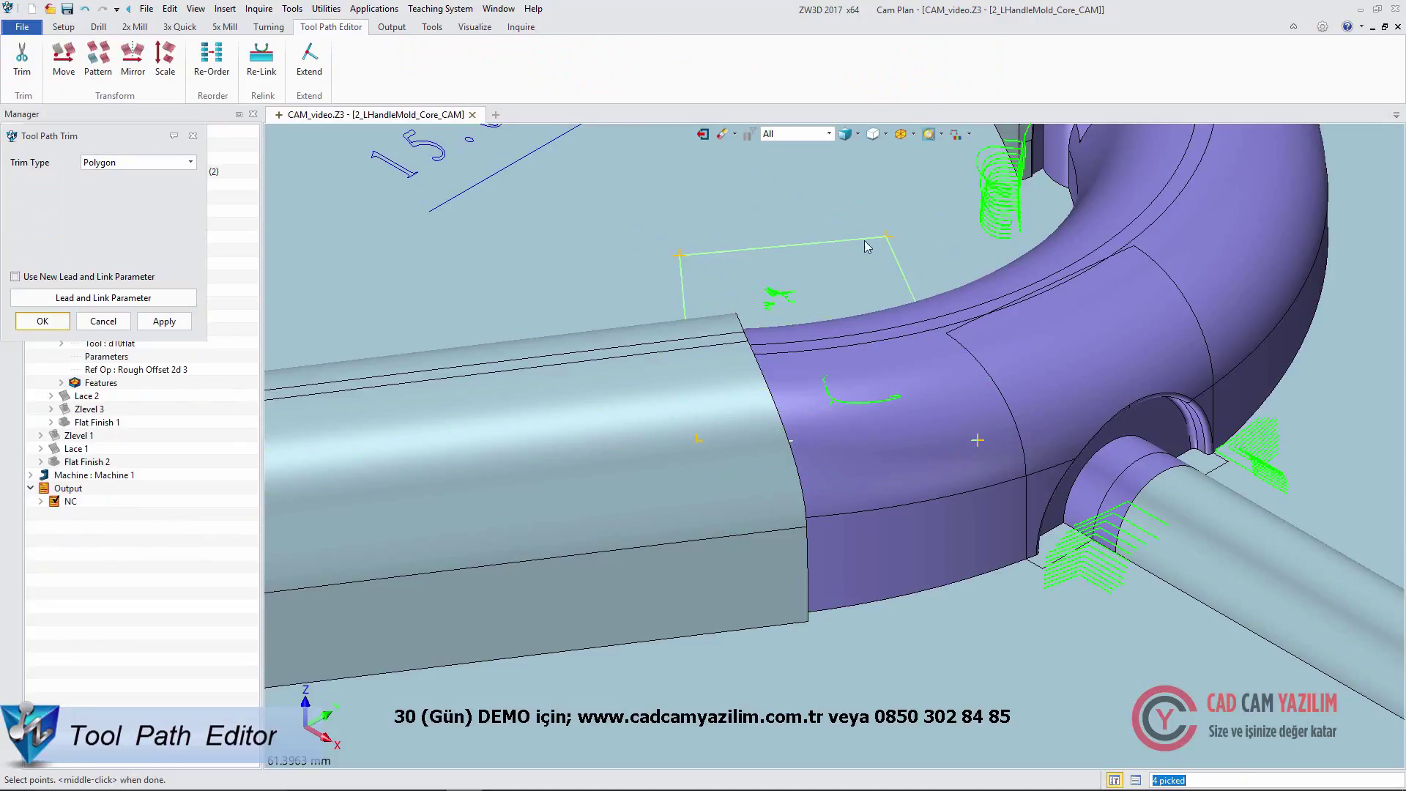
left_click(43, 320)
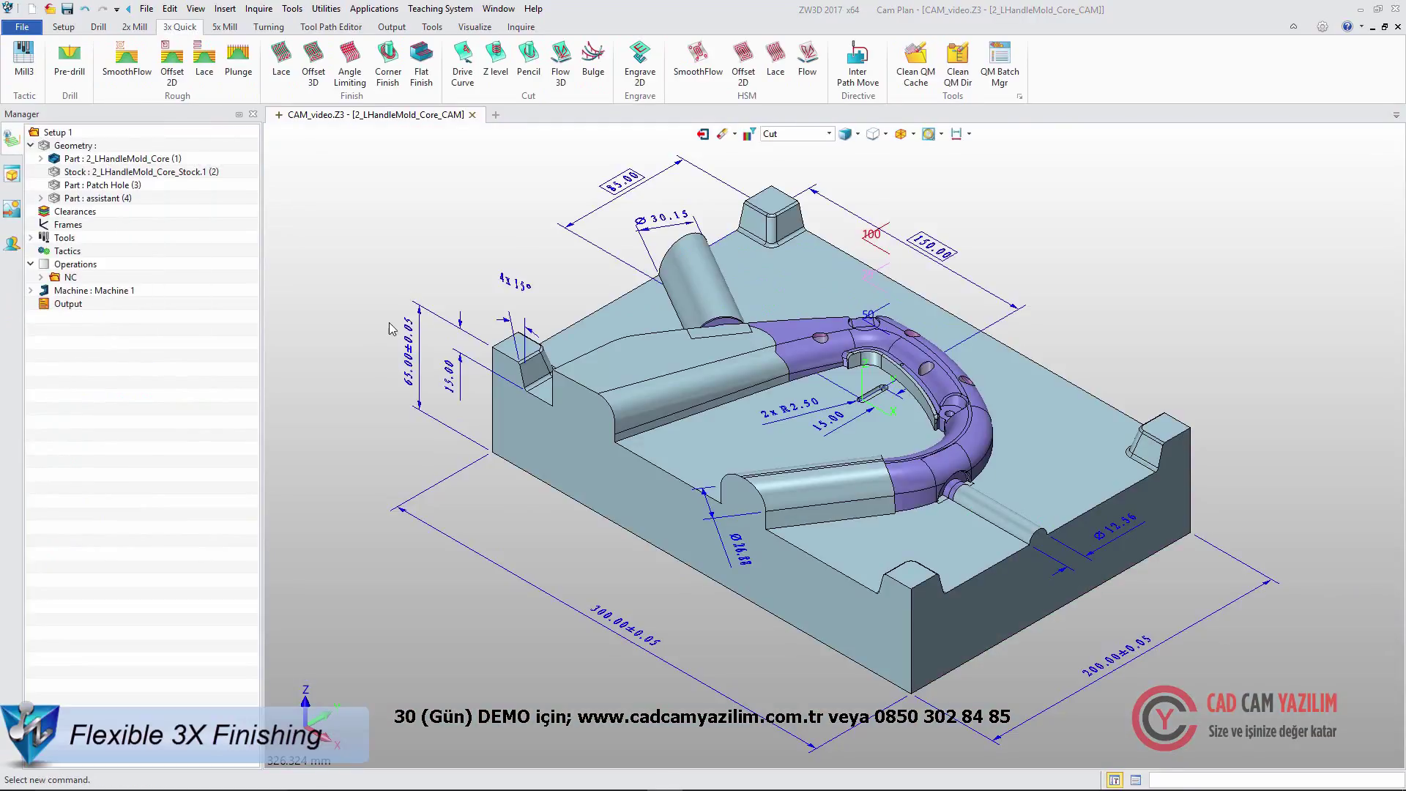
Calculate a Z level finish with absolute stepdown 0.5 and angle range 30 to 90, plus the Lace 1 finish with stepover 0.5.
left_click(495, 58)
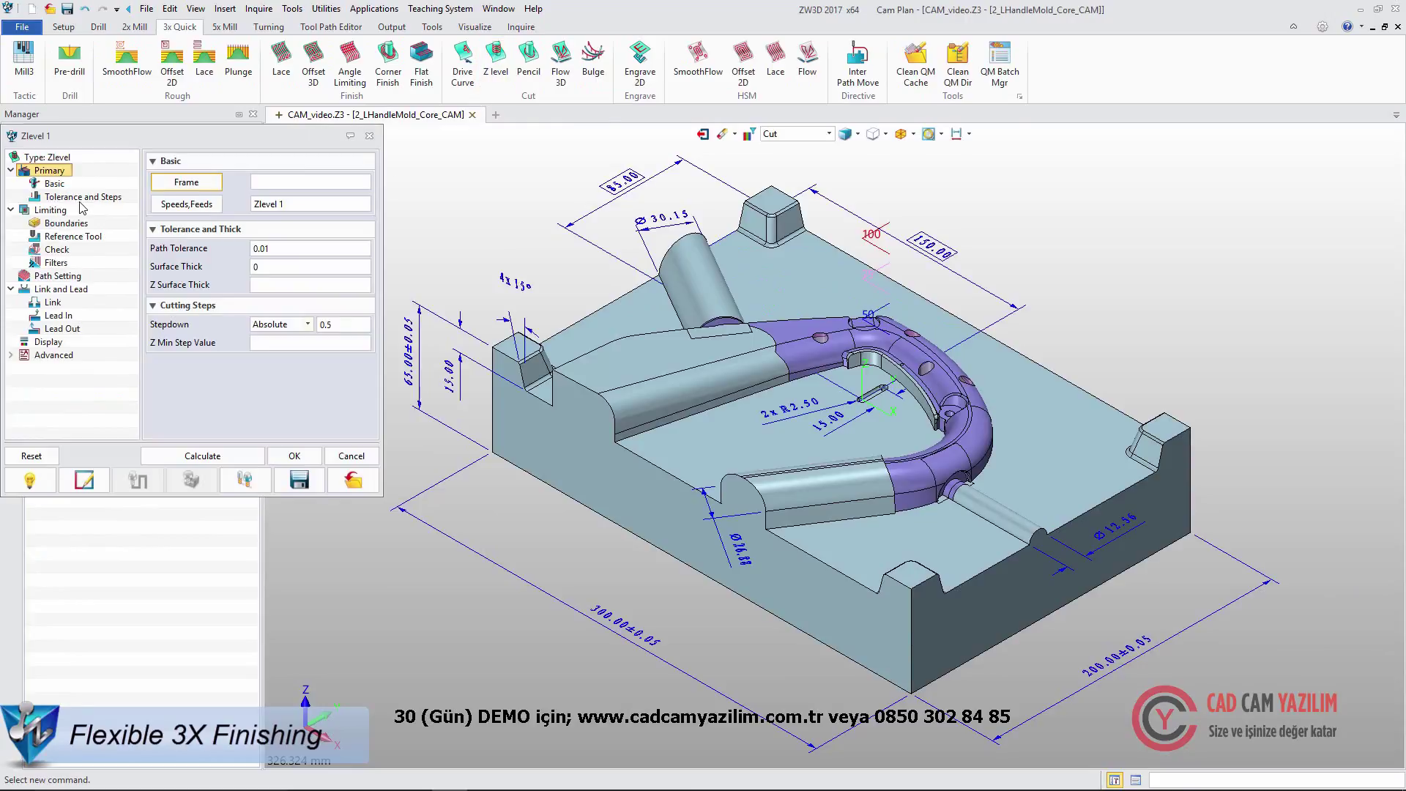
left_click(56, 262)
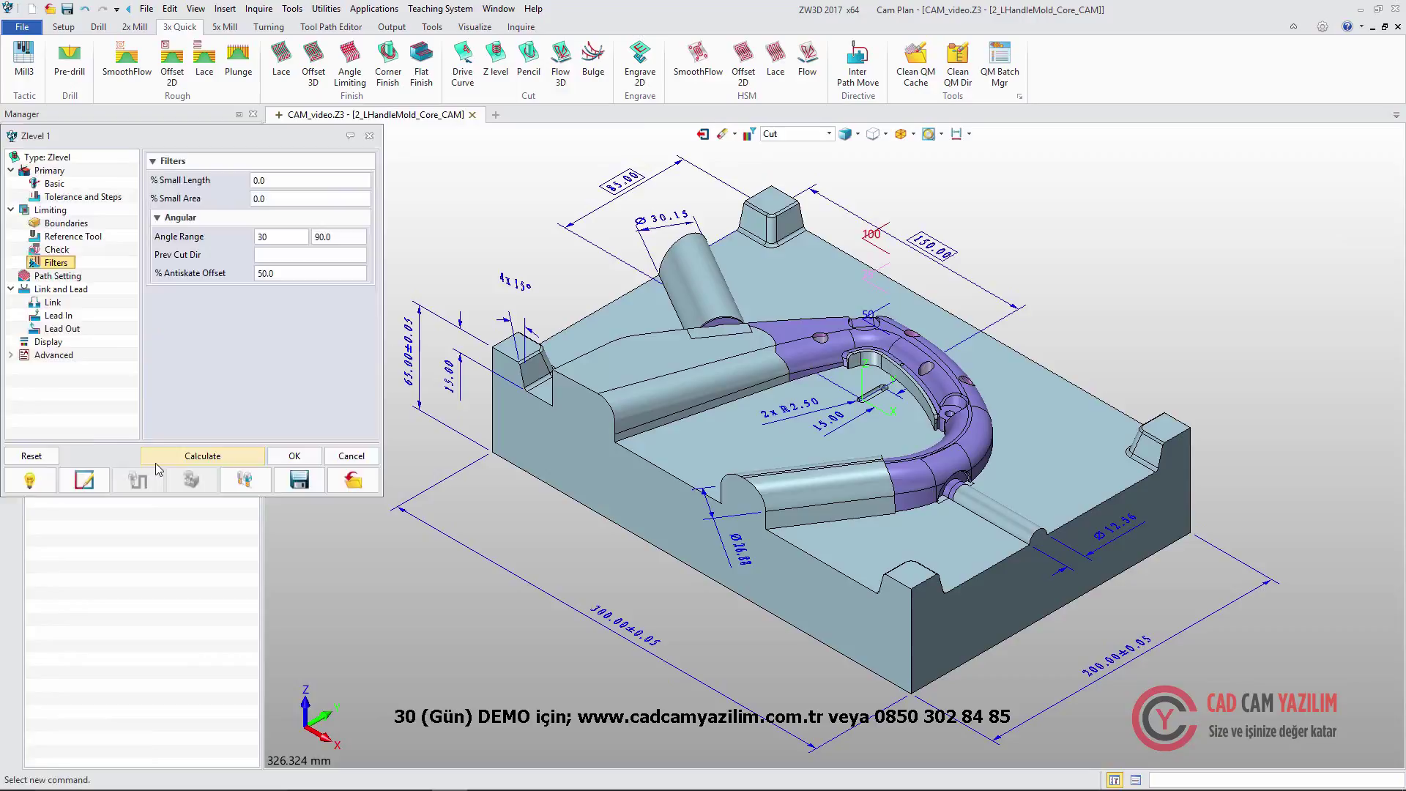
left_click(202, 456)
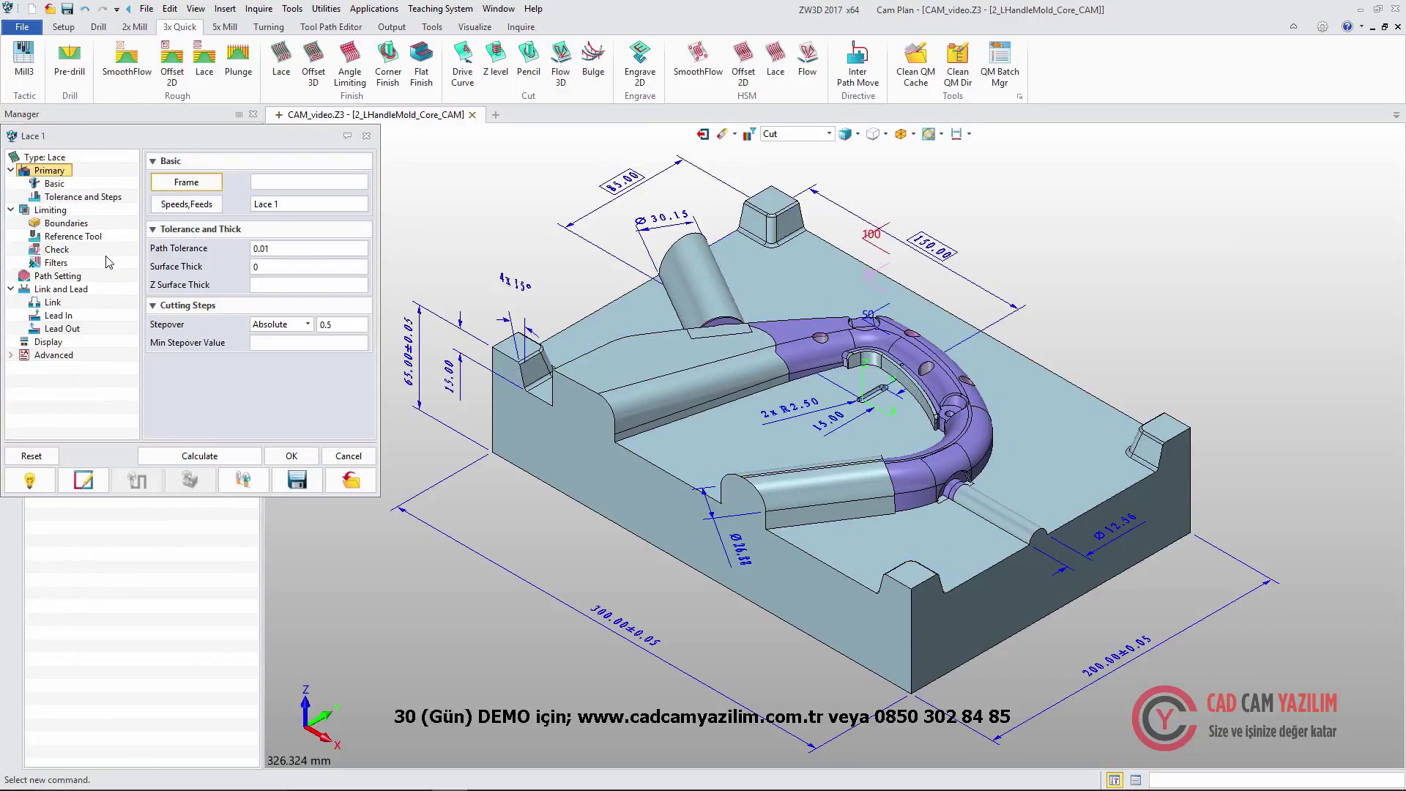
left_click(199, 455)
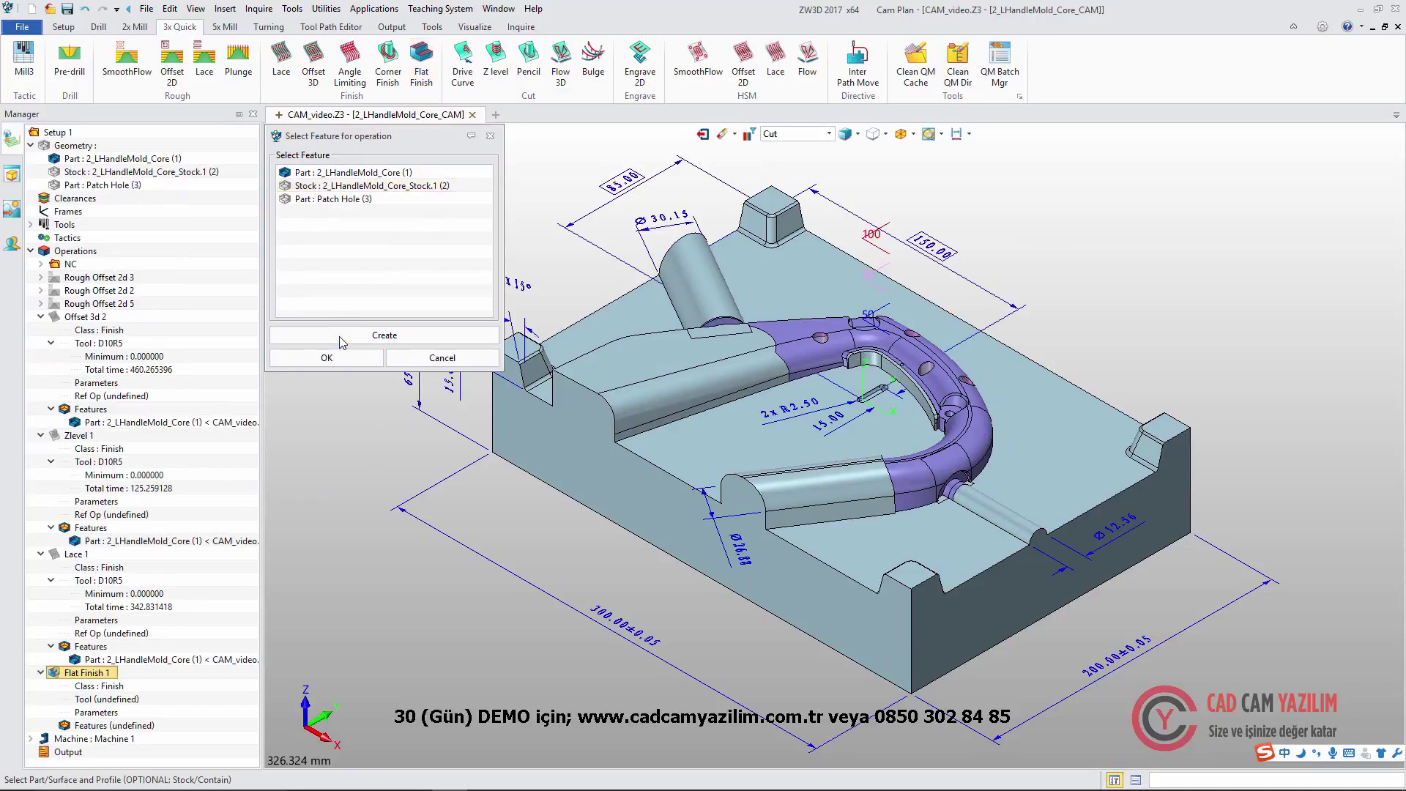
Create a flat region feature from the core part for Flat Finish 1 and calculate the operation with tool D10R5.
left_click(341, 343)
left_click(327, 355)
left_click(629, 440)
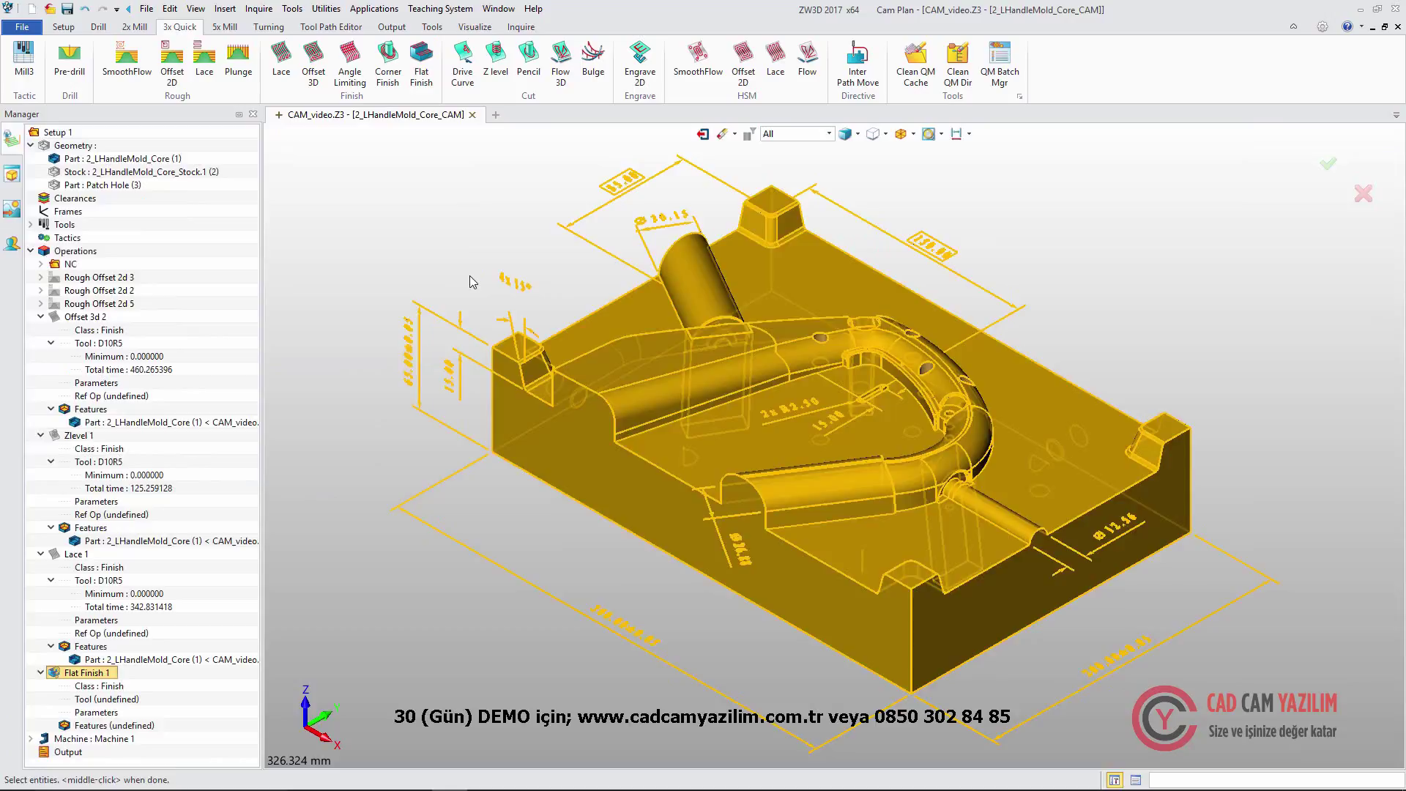
left_click(100, 437)
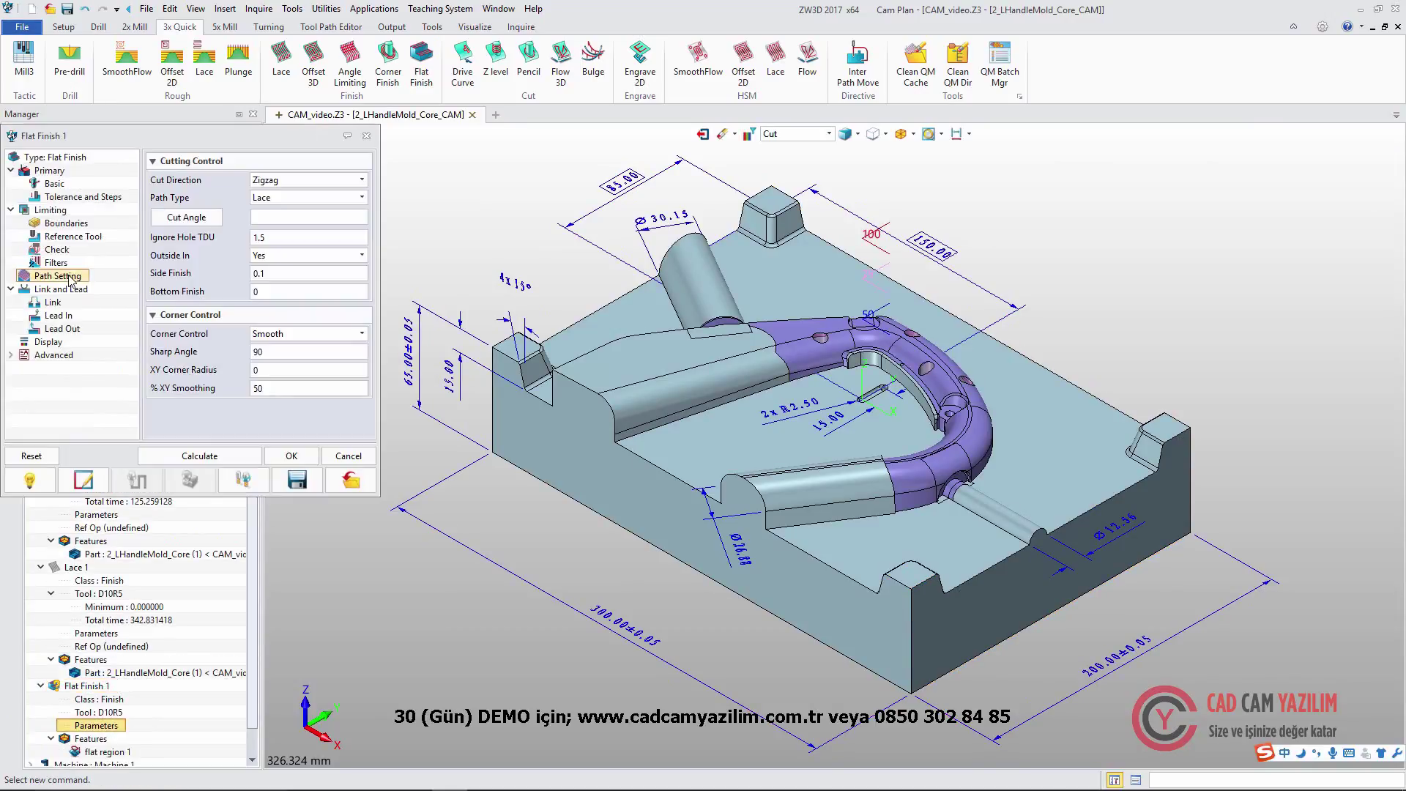
left_click(201, 457)
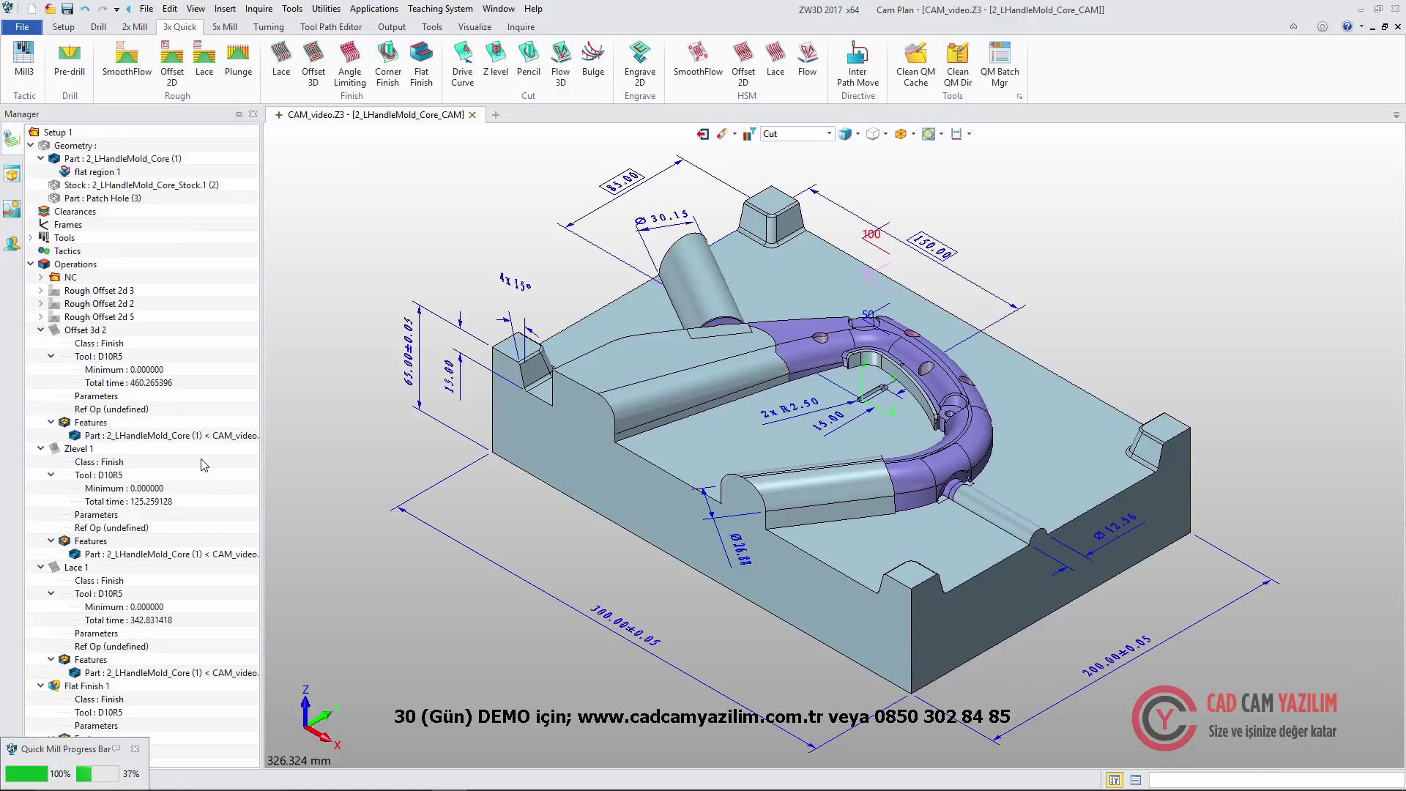